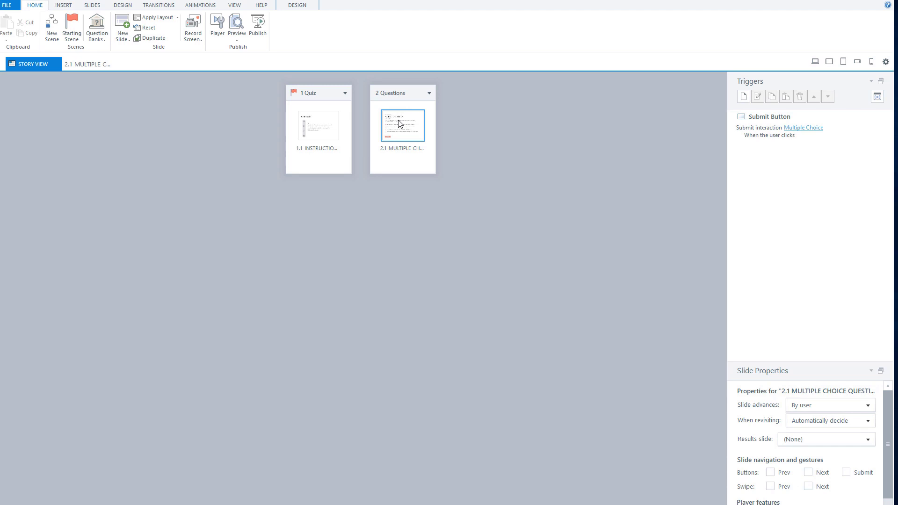
Create a new, empty question bank named 'Compliance questions' and open it
{"action": "left_click", "coordinate": [95, 27]}
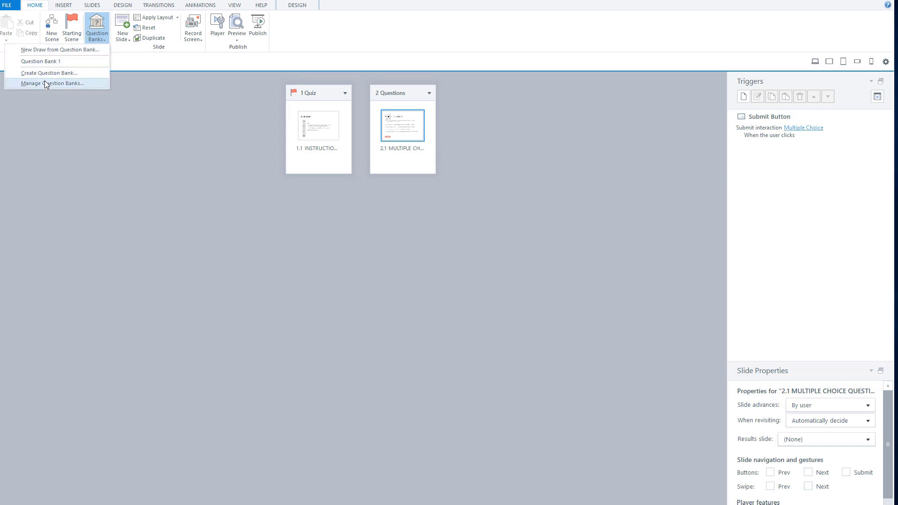
{"action": "left_click", "coordinate": [49, 73]}
{"action": "left_click", "coordinate": [427, 253]}
{"action": "left_click_drag", "start_coordinate": [427, 254], "coordinate": [349, 252]}
{"action": "type", "text": "Compliance questions"}
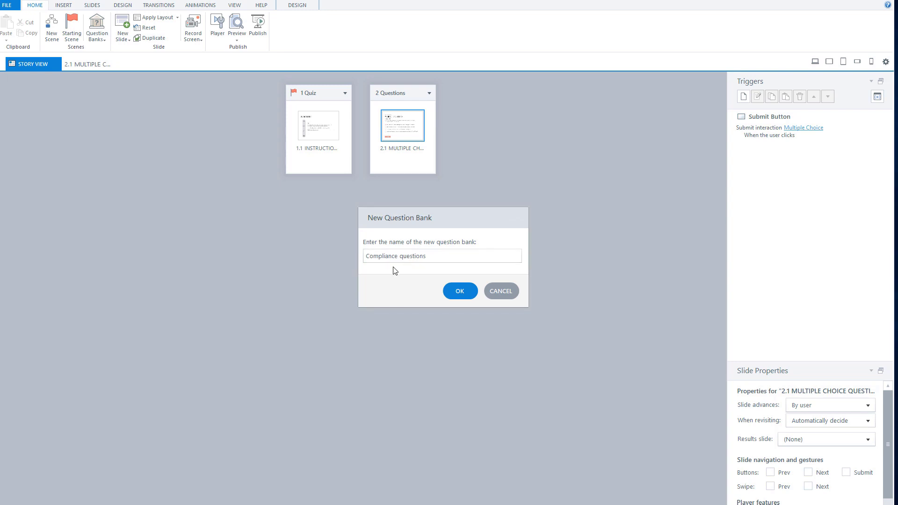
{"action": "left_click", "coordinate": [460, 291]}
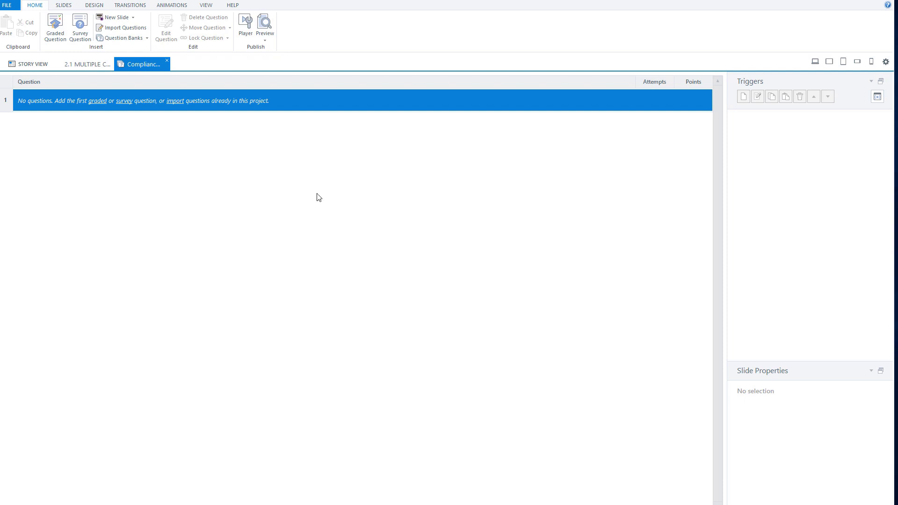
Import the Multiple Choice slide from the current story, moving it into the Compliance questions bank
{"action": "left_click", "coordinate": [177, 101]}
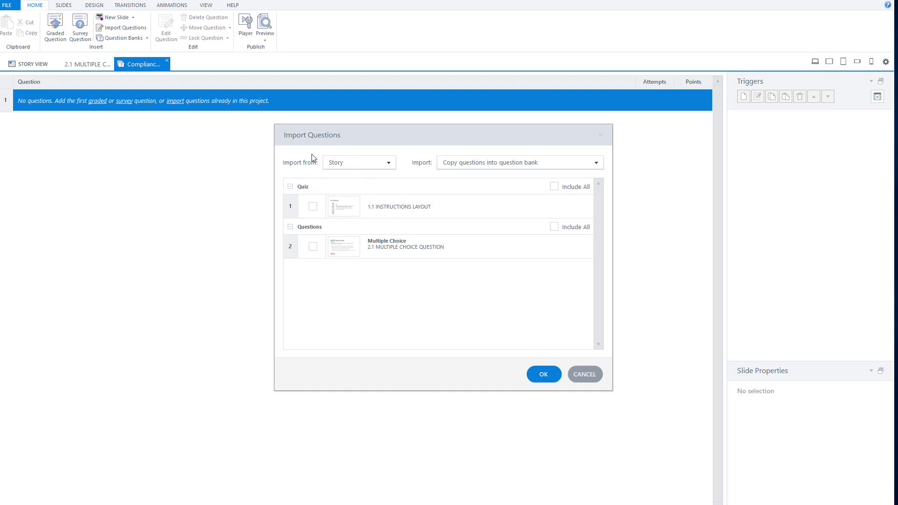
{"action": "left_click", "coordinate": [312, 246]}
{"action": "left_click", "coordinate": [470, 164]}
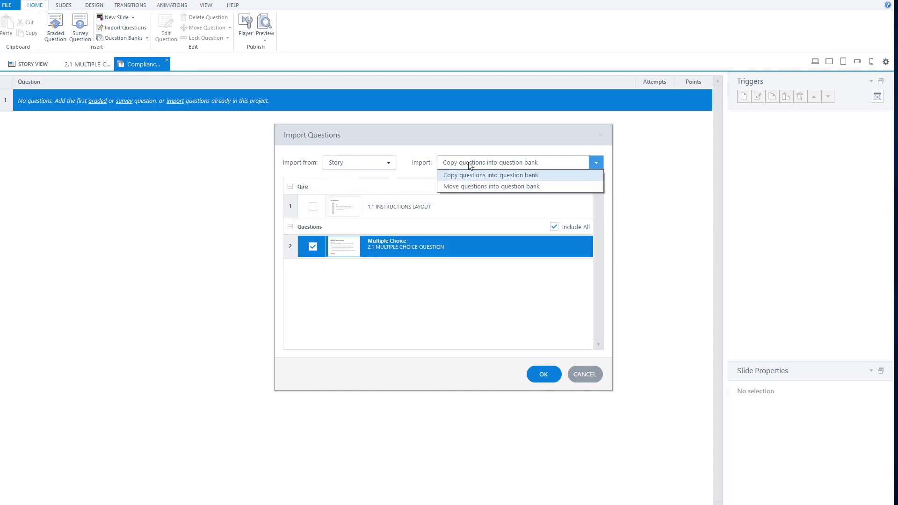
{"action": "left_click", "coordinate": [468, 186]}
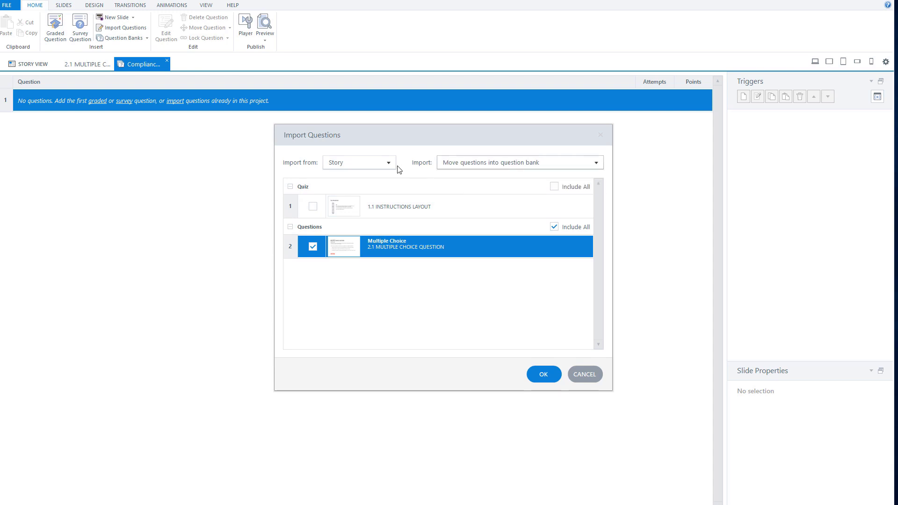
{"action": "left_click", "coordinate": [486, 167]}
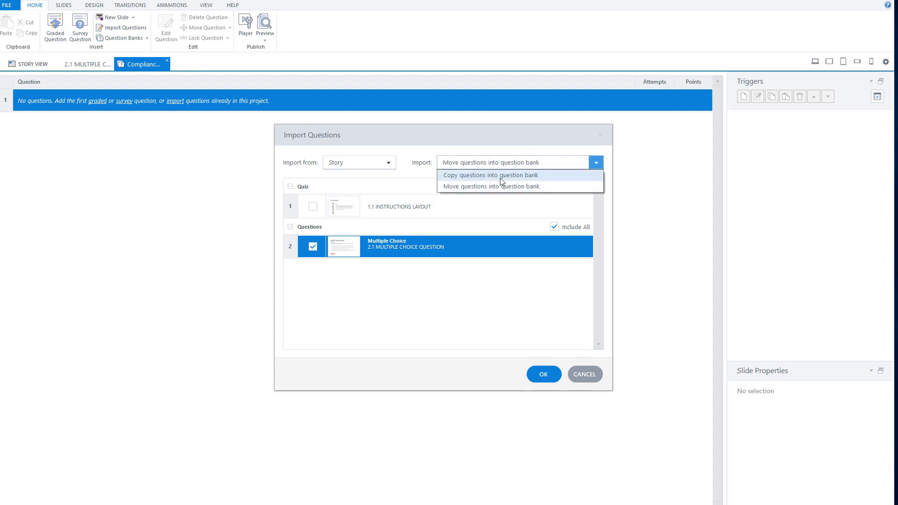
{"action": "left_click", "coordinate": [464, 185]}
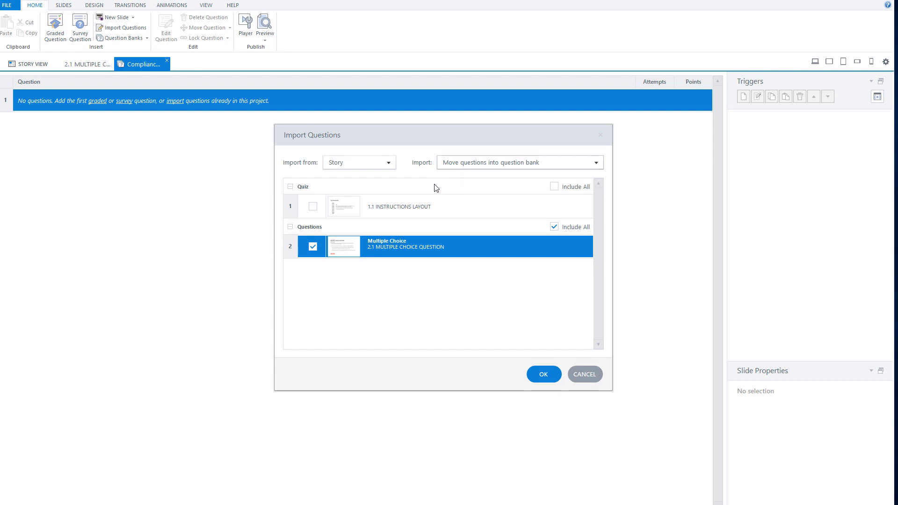
{"action": "left_click", "coordinate": [389, 161]}
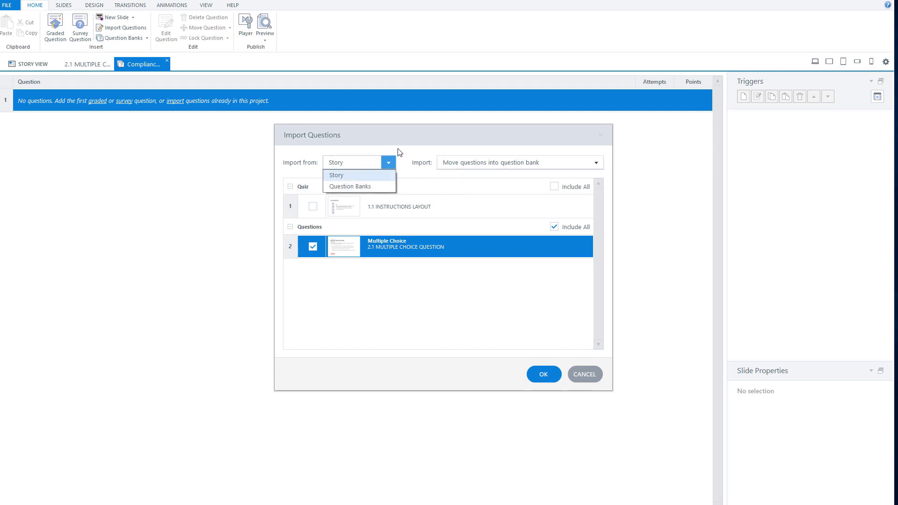
{"action": "left_click", "coordinate": [400, 151]}
{"action": "left_click", "coordinate": [534, 366]}
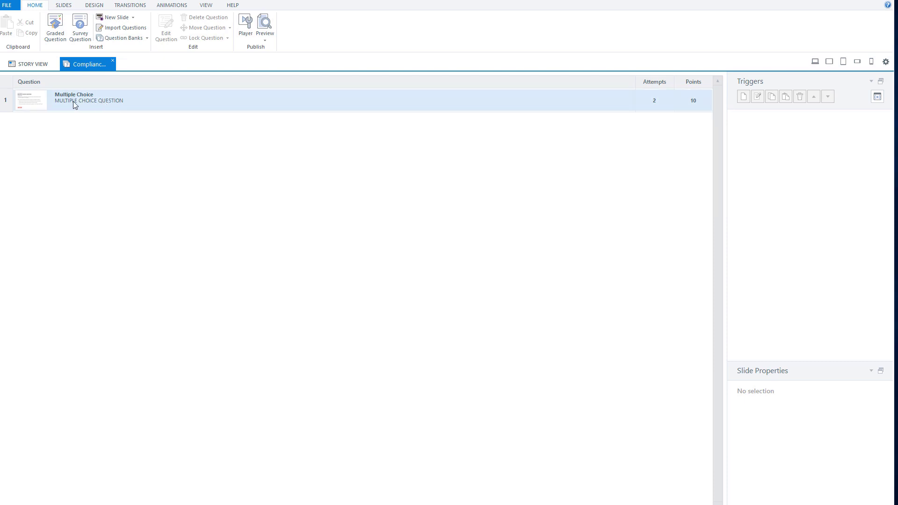
{"action": "left_click", "coordinate": [34, 66]}
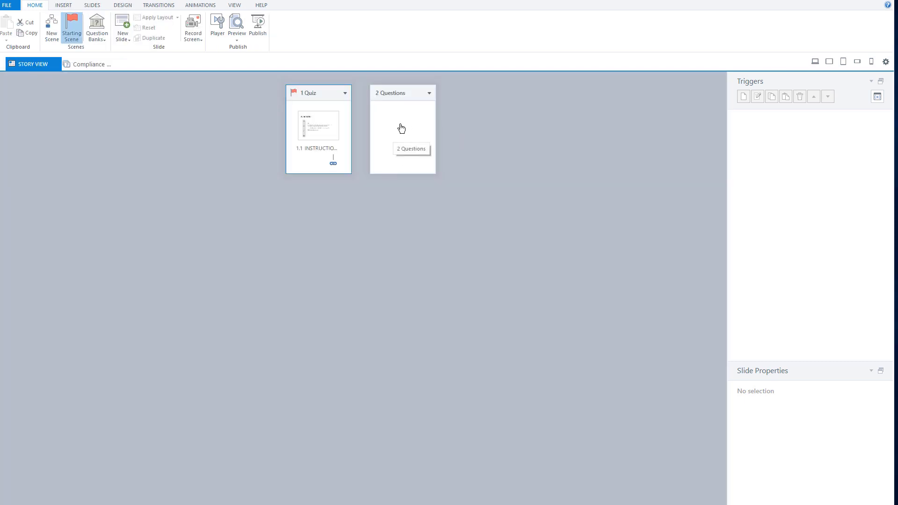
{"action": "left_click", "coordinate": [86, 66]}
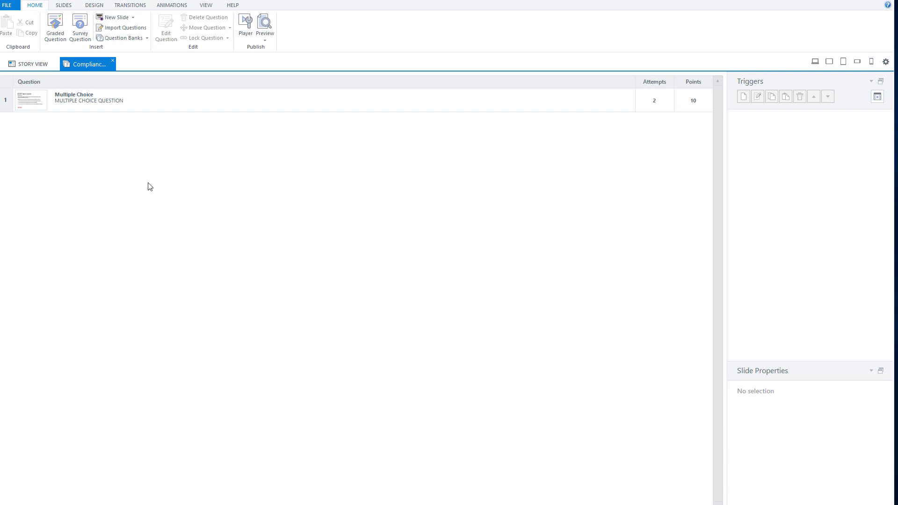
{"action": "left_click", "coordinate": [56, 24]}
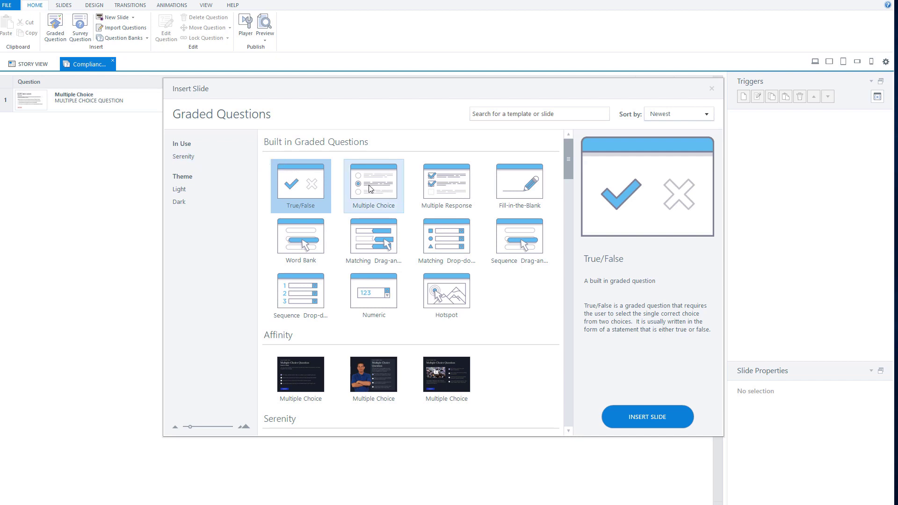
Insert a Serenity Drag-and-Drop graded question into the Compliance questions bank
{"action": "left_click", "coordinate": [182, 156]}
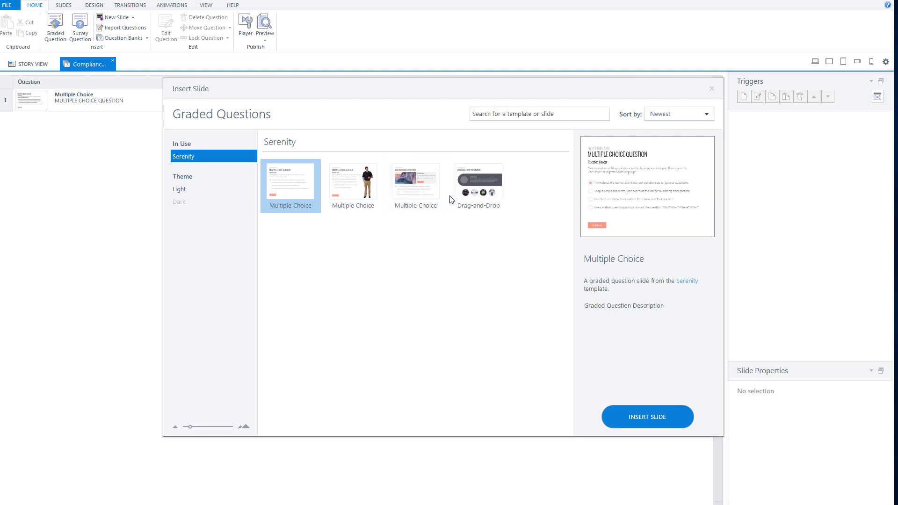
{"action": "left_click", "coordinate": [475, 186]}
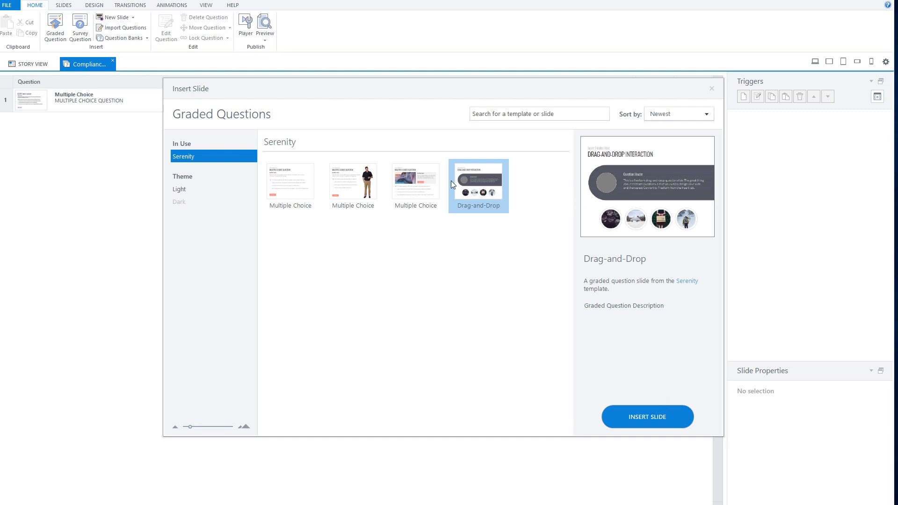
{"action": "left_click", "coordinate": [647, 416]}
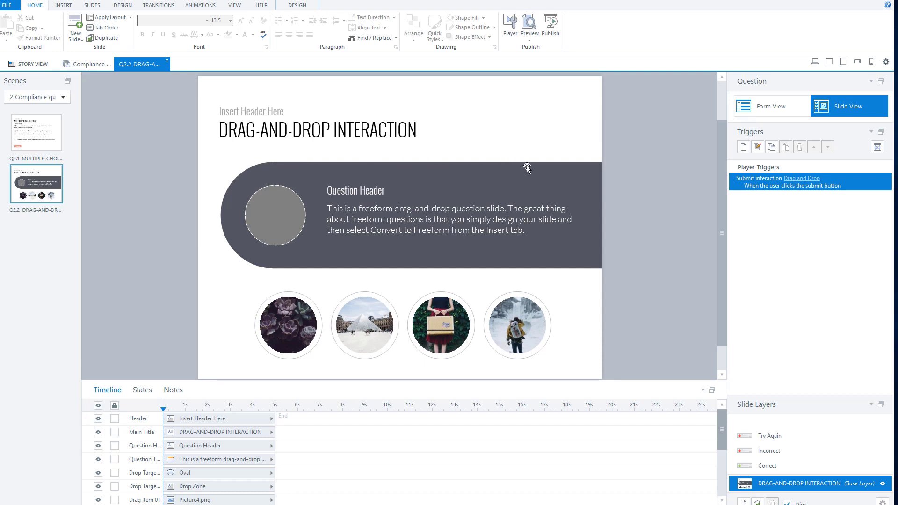
{"action": "key", "text": "ctrl+Tab"}
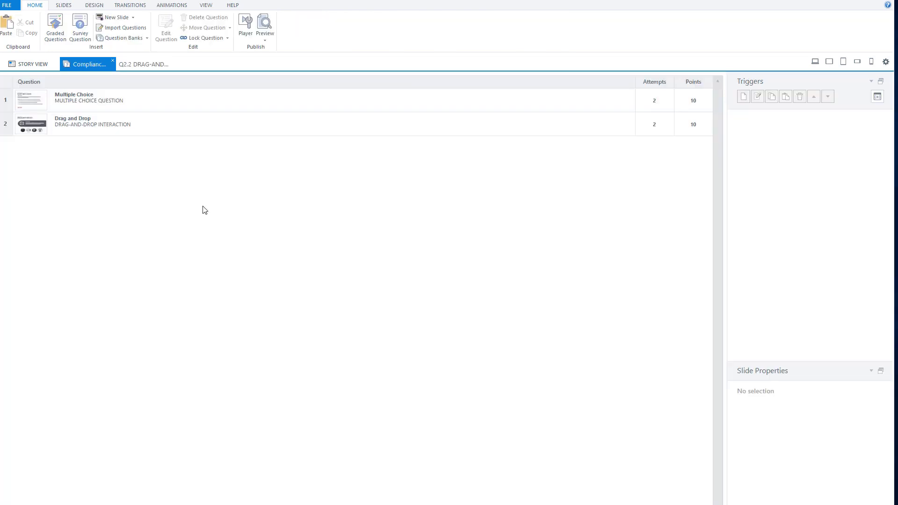
{"action": "left_click", "coordinate": [54, 26]}
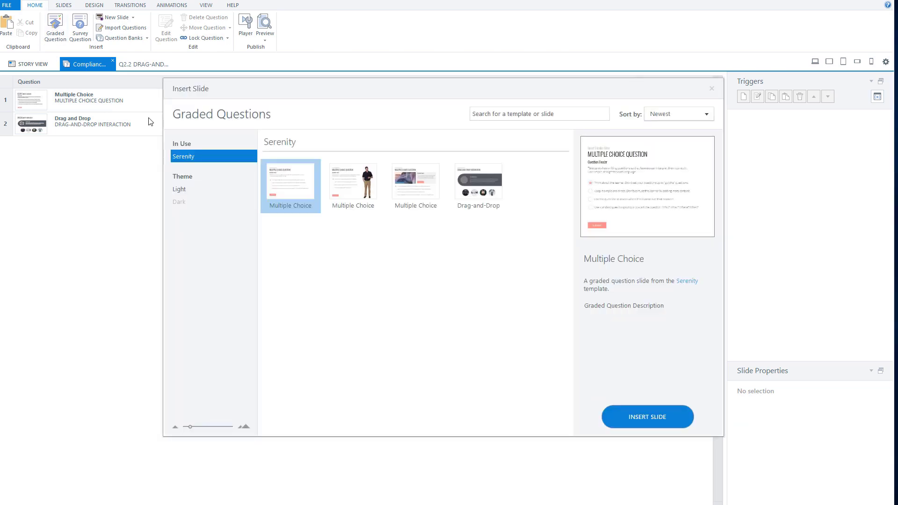
Add a True/False question 'Is this a true/false question?' with True as the correct answer
{"action": "left_click", "coordinate": [203, 156]}
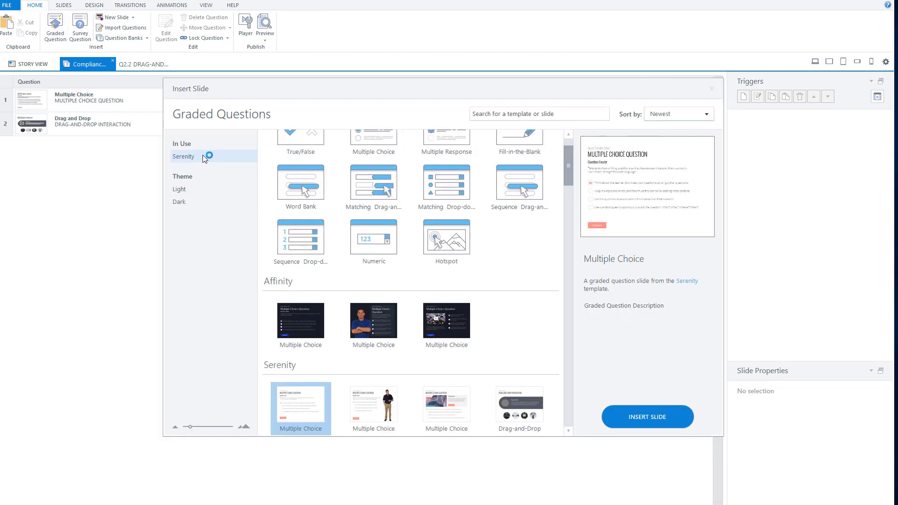
{"action": "scroll", "coordinate": [562, 258], "scroll_direction": "up", "scroll_amount": 2}
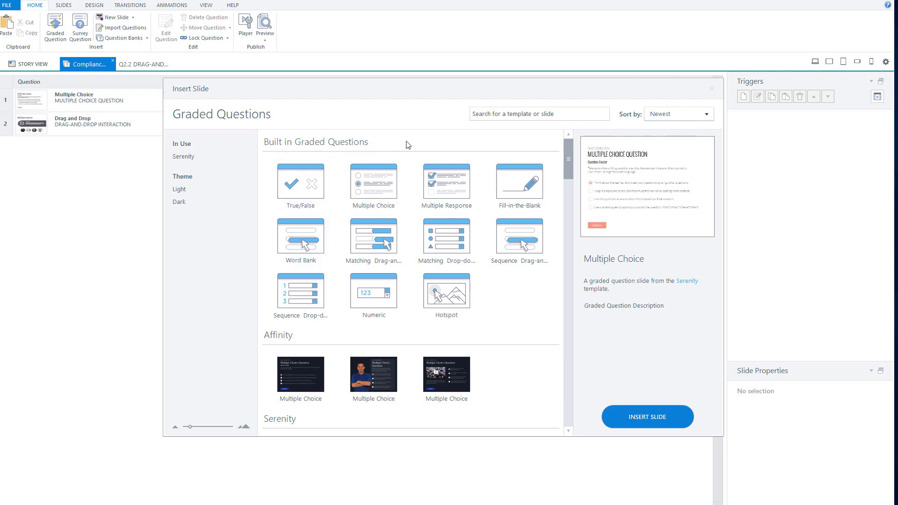
{"action": "left_click", "coordinate": [311, 183]}
{"action": "left_click", "coordinate": [652, 415]}
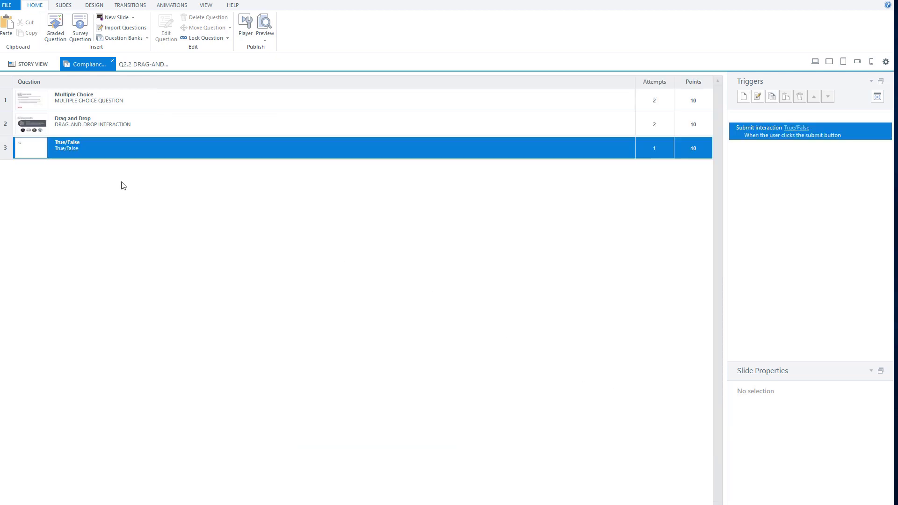
{"action": "double_click", "coordinate": [49, 144]}
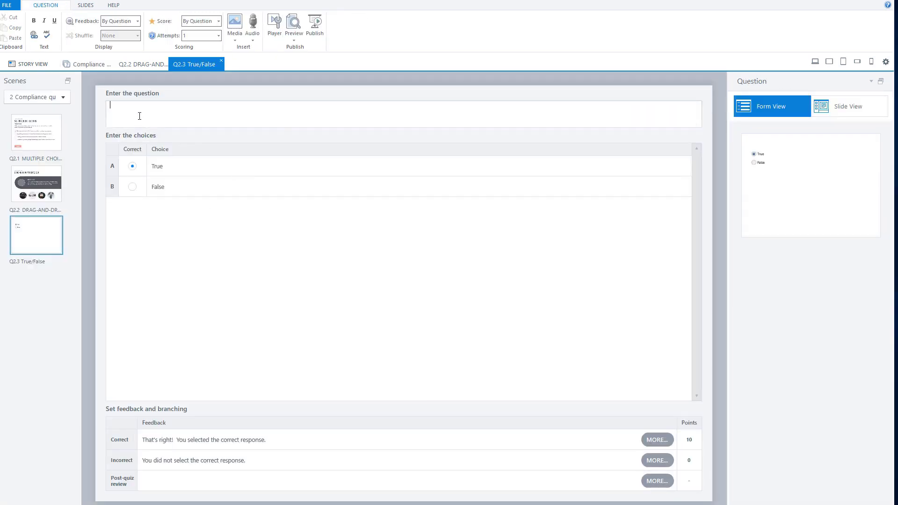
{"action": "type", "text": "Is this a true/false question?"}
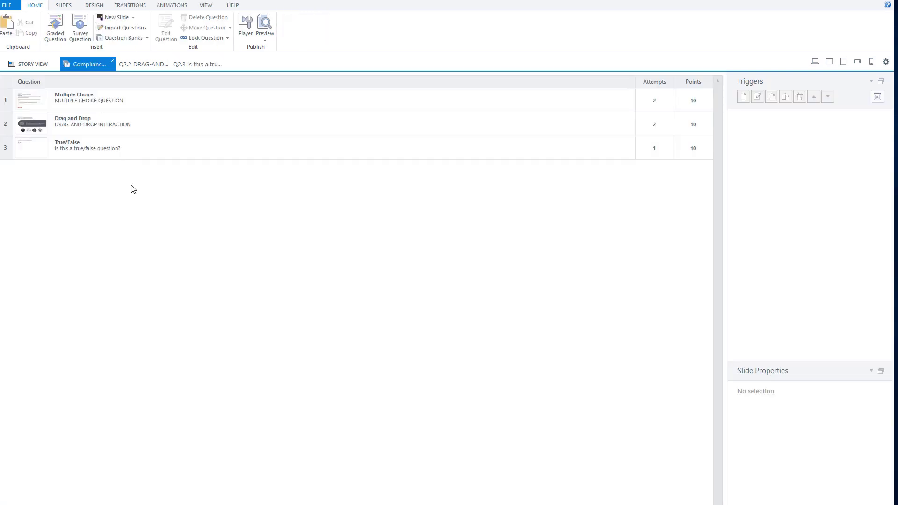
{"action": "left_click", "coordinate": [159, 94]}
Duplicate the Multiple Choice, Drag and Drop and True/False questions to make six, then show Story View
{"action": "key", "text": "ctrl+d"}
{"action": "right_click", "coordinate": [159, 142]}
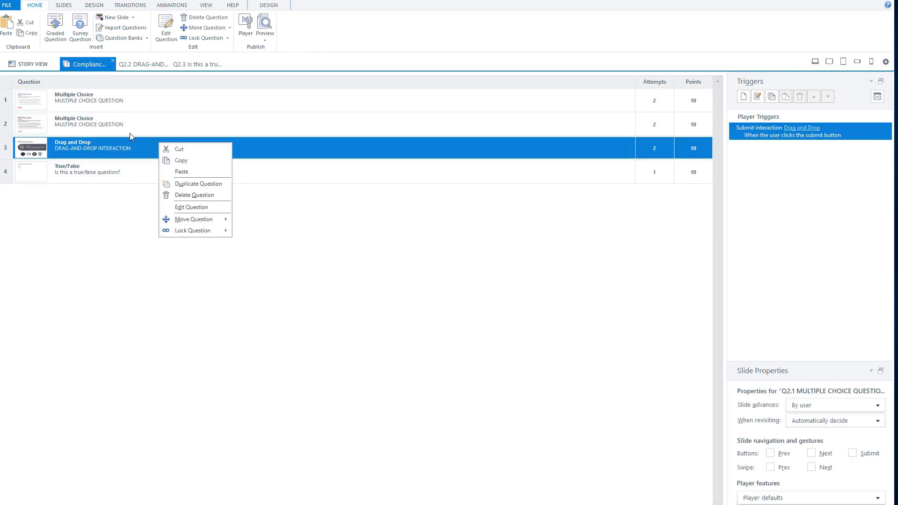
{"action": "left_click", "coordinate": [130, 142]}
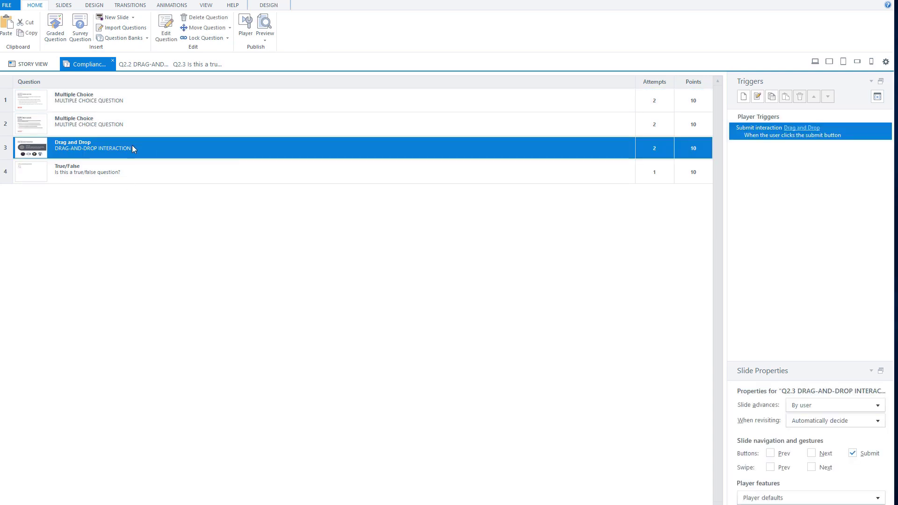
{"action": "key", "text": "ctrl+d"}
{"action": "left_click", "coordinate": [130, 189]}
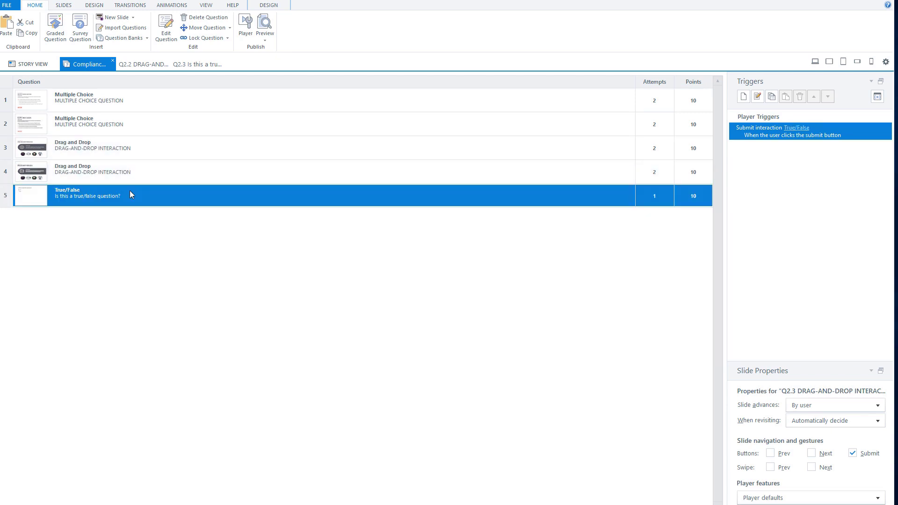
{"action": "key", "text": "ctrl+v"}
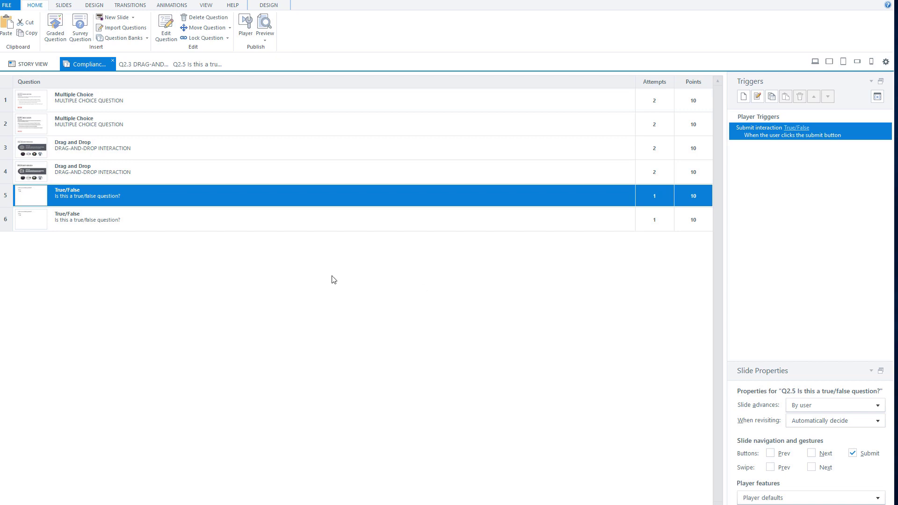
{"action": "left_click", "coordinate": [37, 66]}
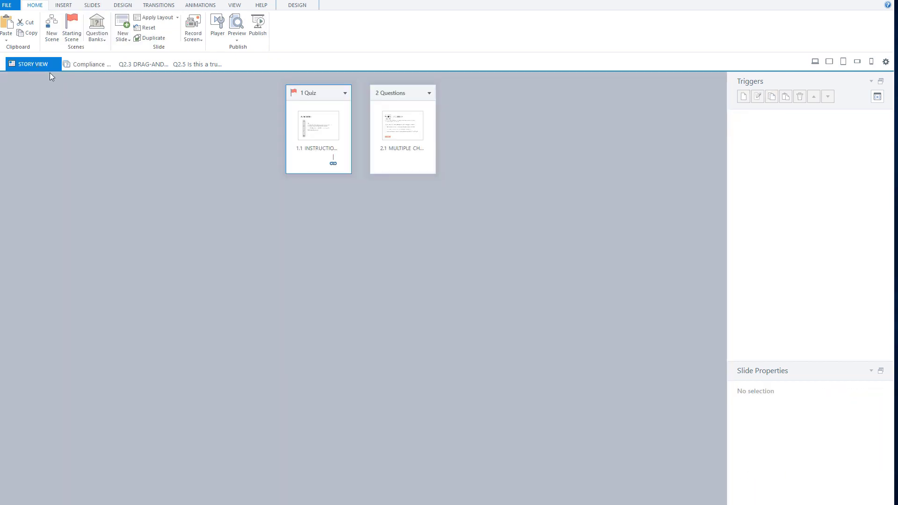
After Quiz slide 1.1, insert slide 1.2 randomly drawing questions from the Compliance questions bank
{"action": "left_click", "coordinate": [316, 97]}
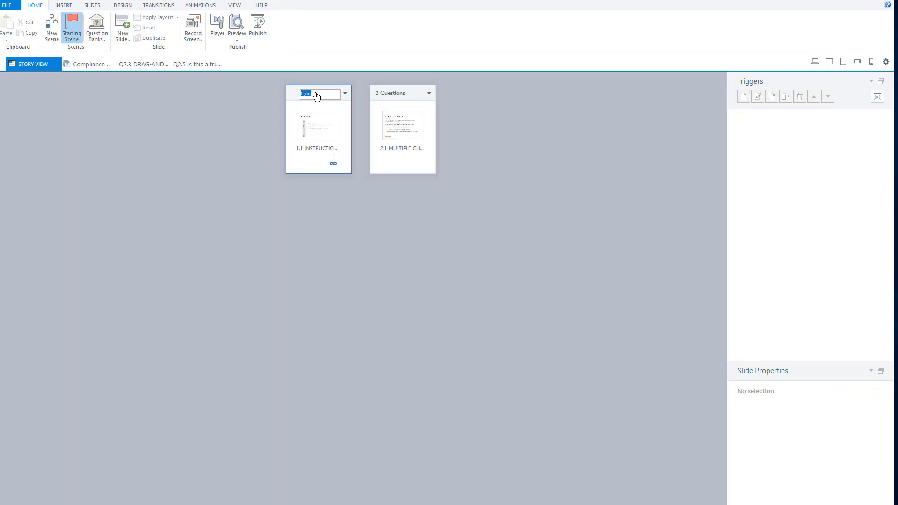
{"action": "left_click", "coordinate": [316, 121]}
{"action": "double_click", "coordinate": [316, 121]}
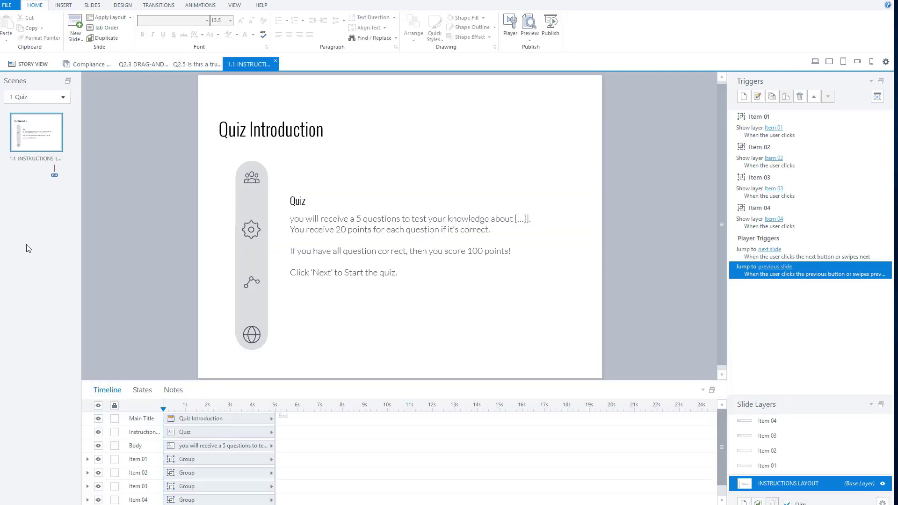
{"action": "left_click", "coordinate": [96, 6]}
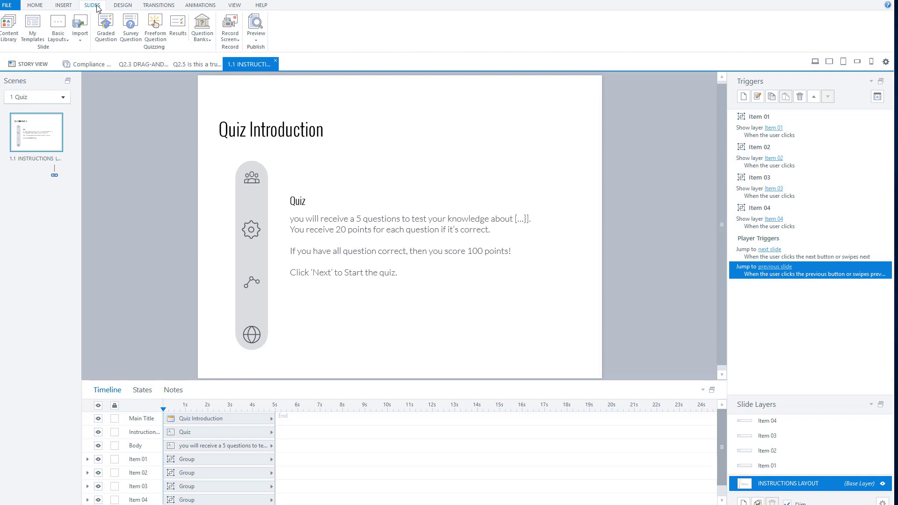
{"action": "left_click", "coordinate": [210, 39]}
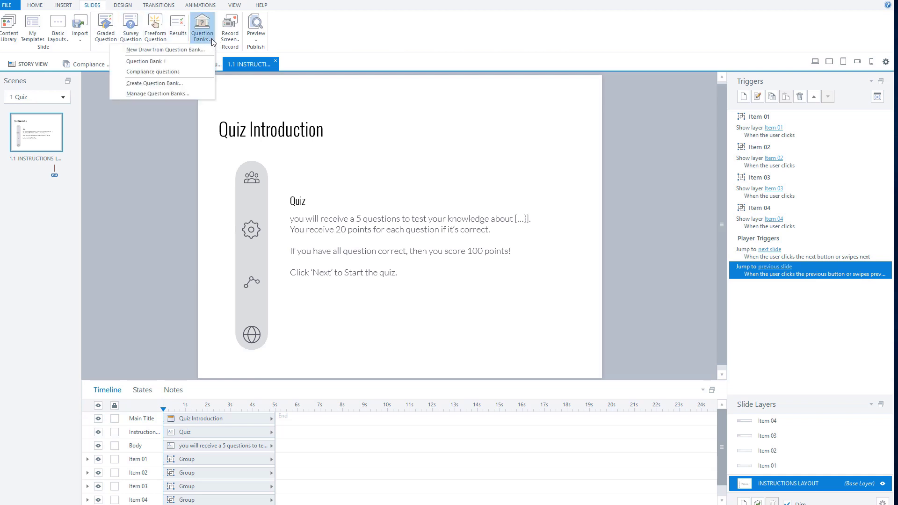
{"action": "left_click", "coordinate": [179, 49]}
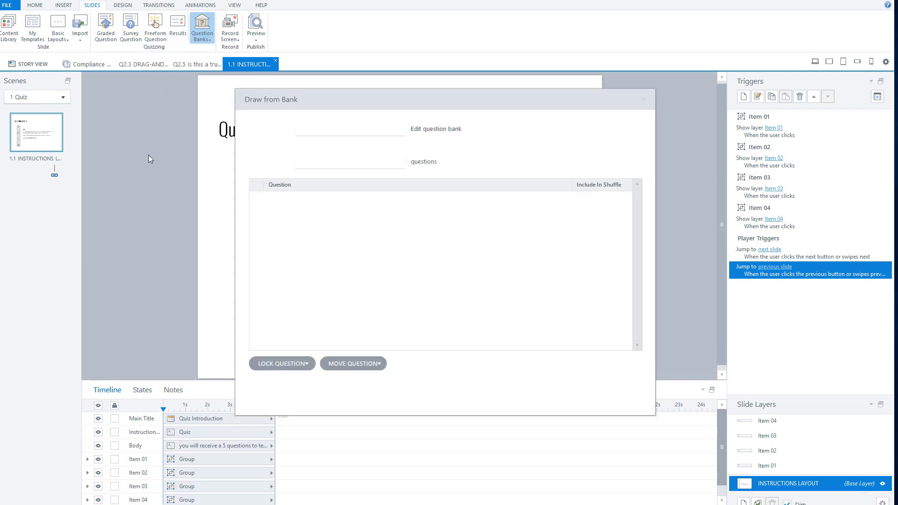
{"action": "left_click", "coordinate": [368, 132]}
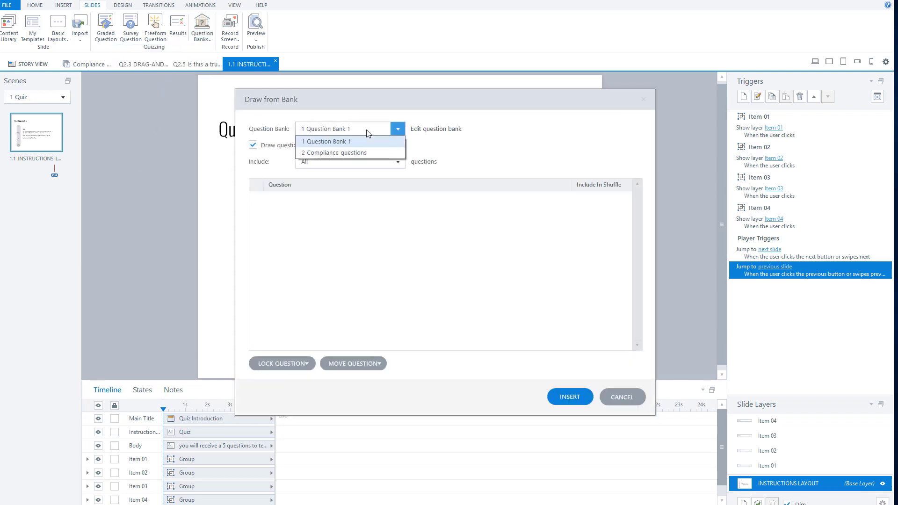
{"action": "left_click", "coordinate": [360, 153]}
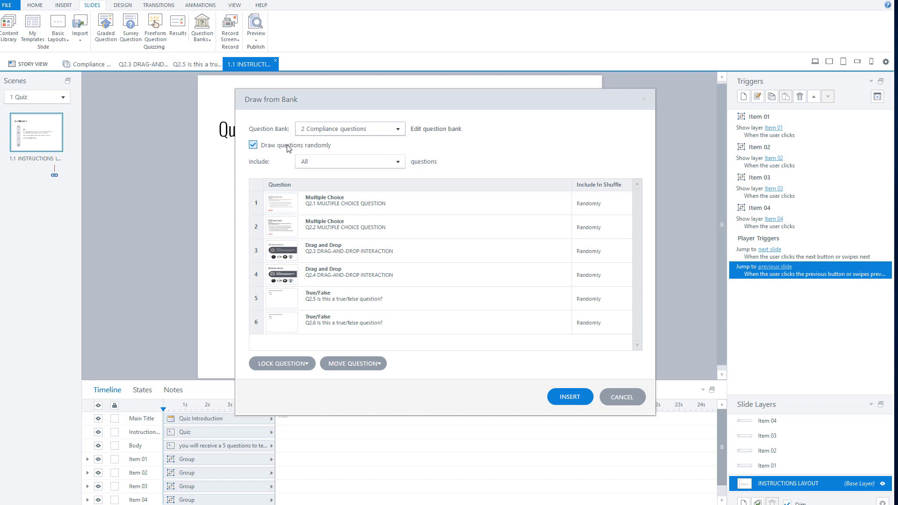
{"action": "left_click", "coordinate": [569, 397]}
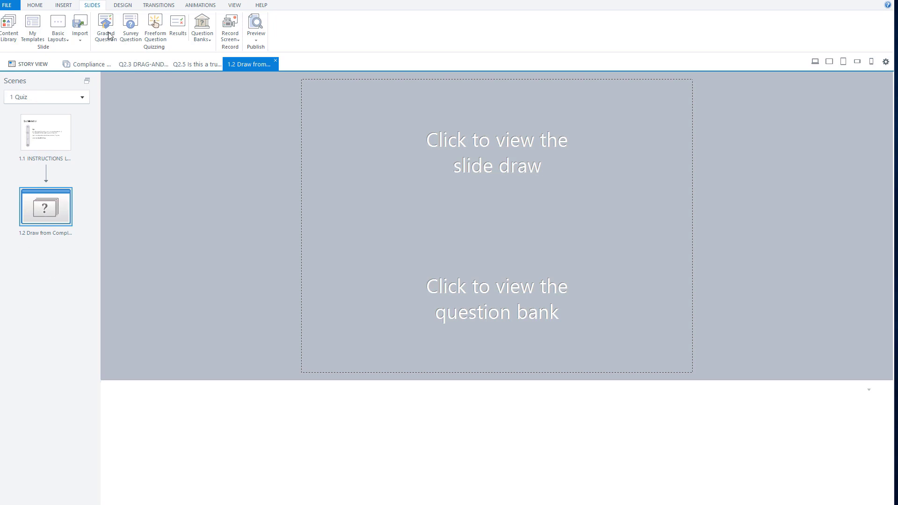
{"action": "left_click", "coordinate": [179, 26]}
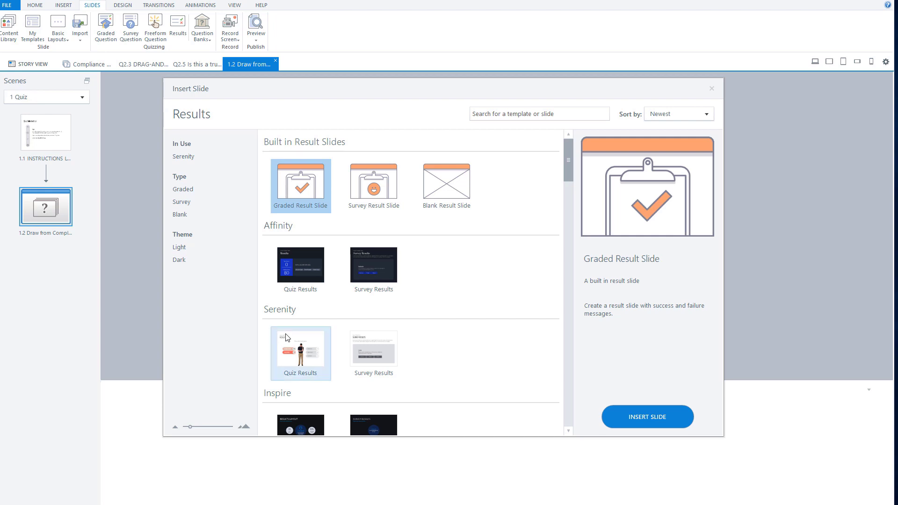
Insert a Serenity Quiz Results slide grading the Compliance draw with a 75% passing score
{"action": "left_click", "coordinate": [309, 342]}
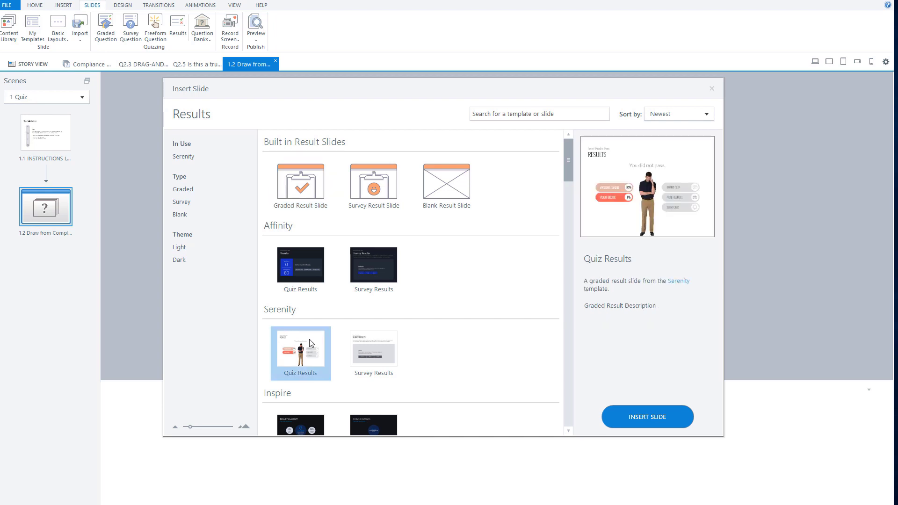
{"action": "left_click", "coordinate": [642, 415]}
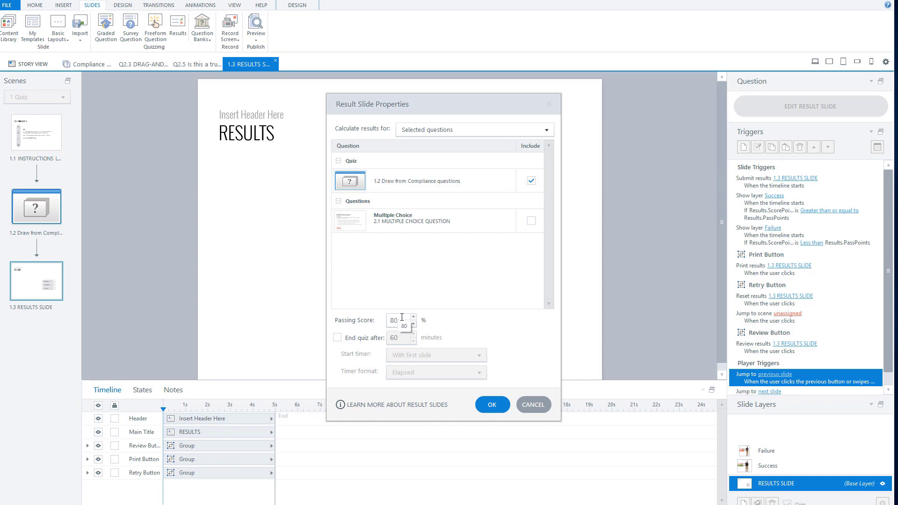
{"action": "left_click_drag", "start_coordinate": [403, 319], "coordinate": [364, 319]}
{"action": "type", "text": "75"}
{"action": "left_click", "coordinate": [491, 405]}
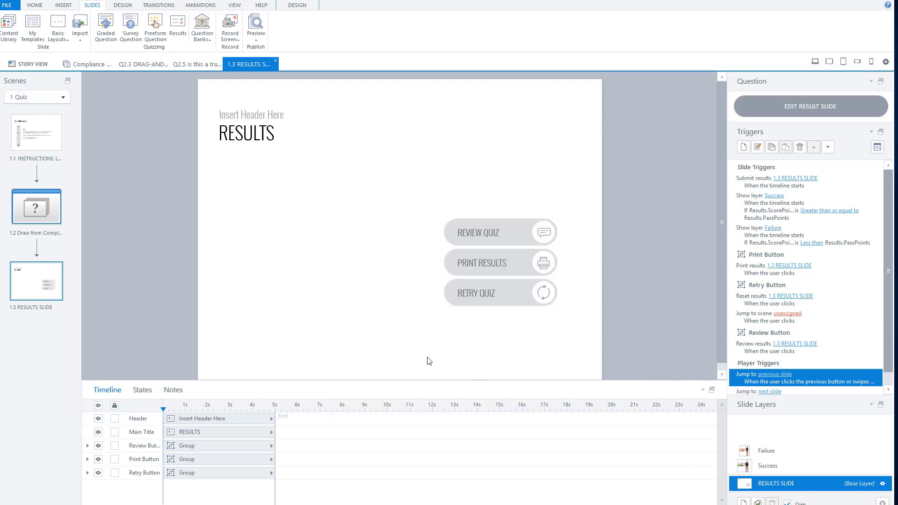
{"action": "left_click", "coordinate": [778, 465]}
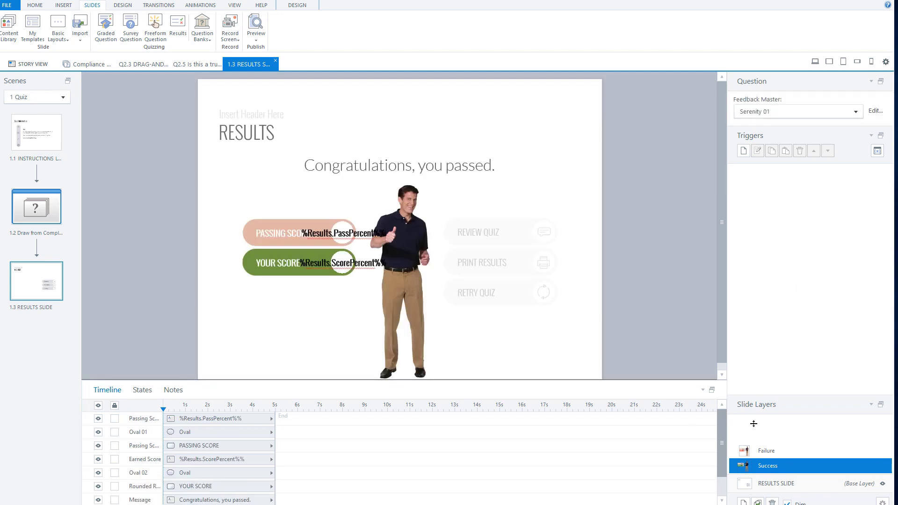
{"action": "left_click", "coordinate": [767, 450]}
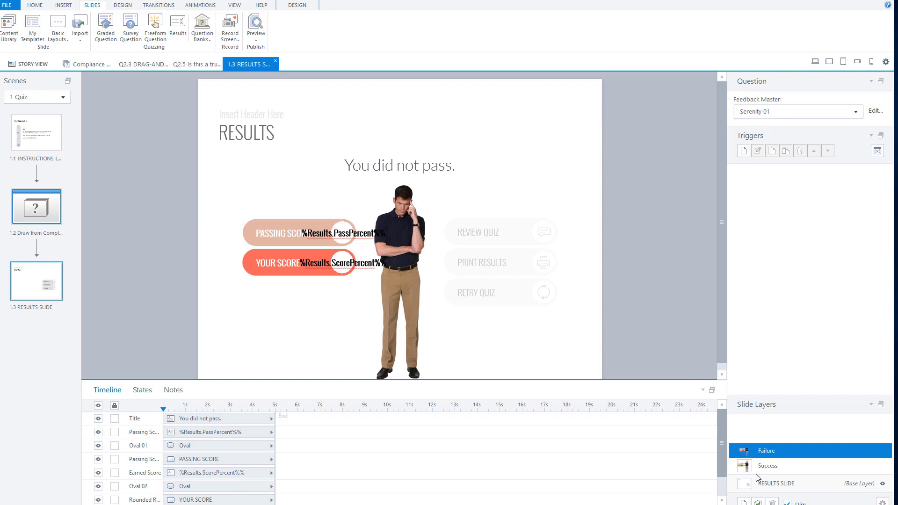
{"action": "left_click", "coordinate": [777, 485]}
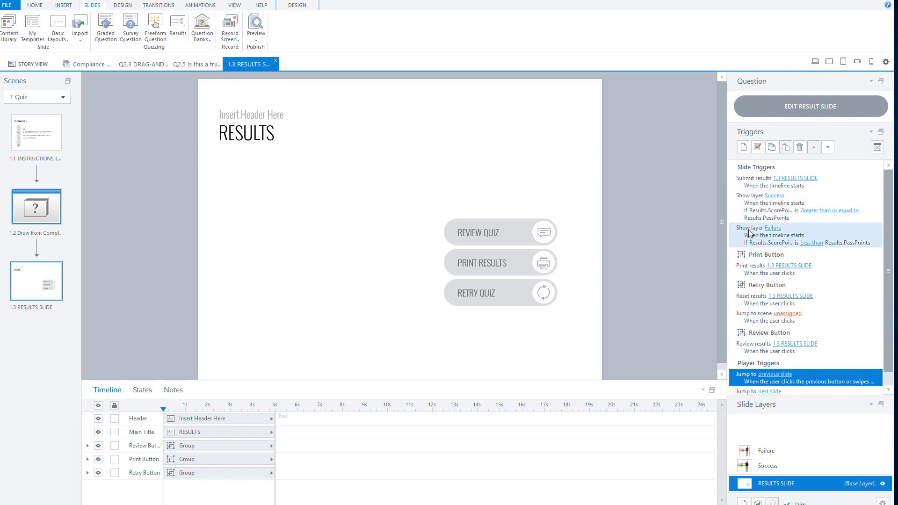
{"action": "left_click", "coordinate": [411, 269]}
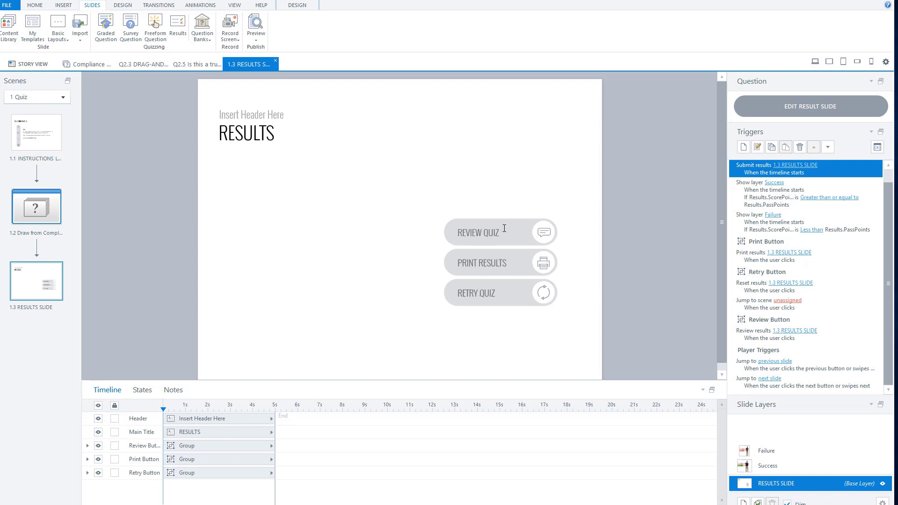
Set the Review results trigger to review only incorrect questions, without correct/incorrect responses
{"action": "left_click", "coordinate": [750, 334]}
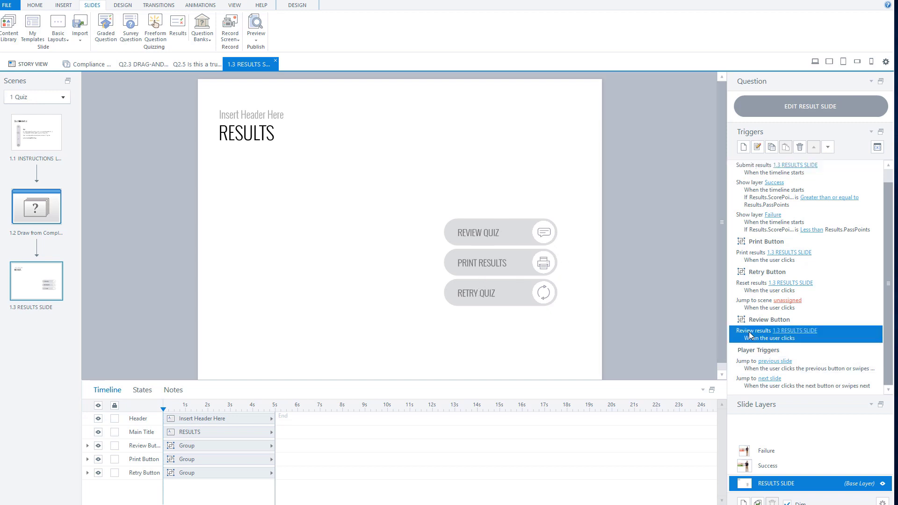
{"action": "double_click", "coordinate": [749, 334]}
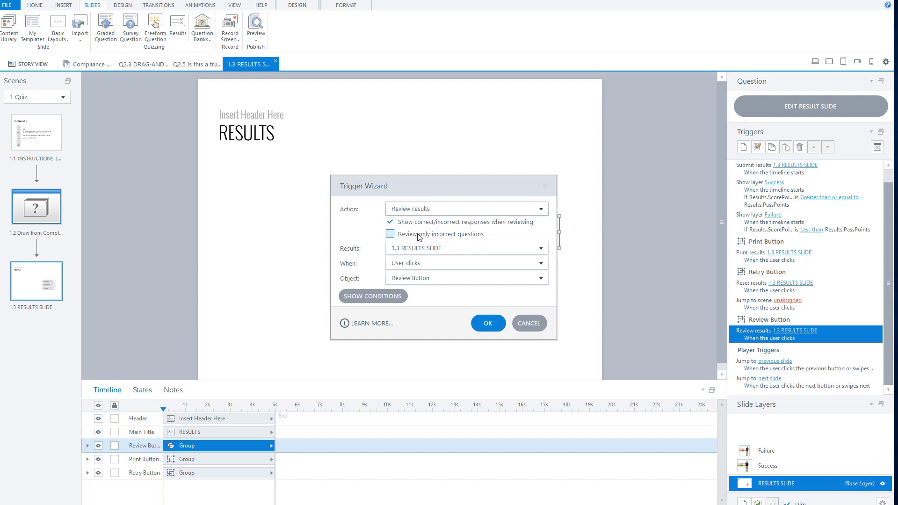
{"action": "left_click", "coordinate": [390, 234]}
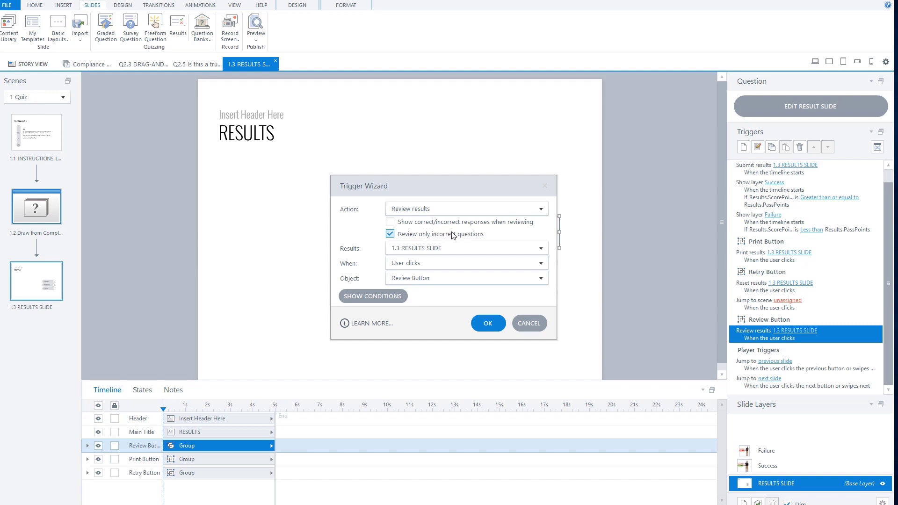
{"action": "left_click", "coordinate": [484, 323]}
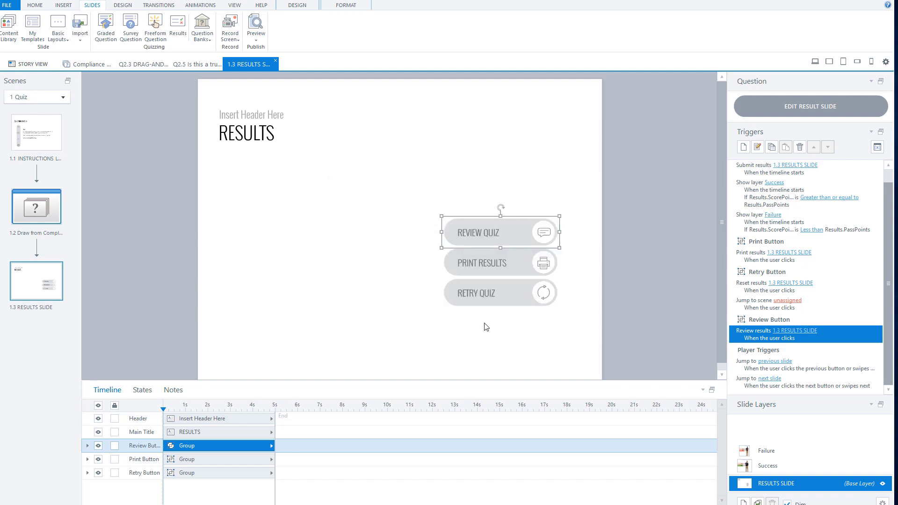
Inspect the Print Results and Retry Quiz buttons on results slide 1.3
{"action": "left_click", "coordinate": [516, 253]}
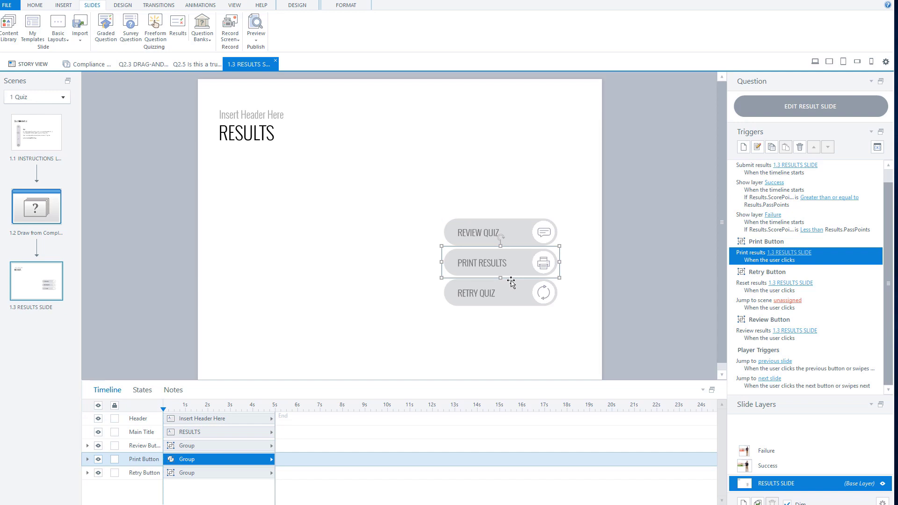
{"action": "left_click", "coordinate": [488, 282]}
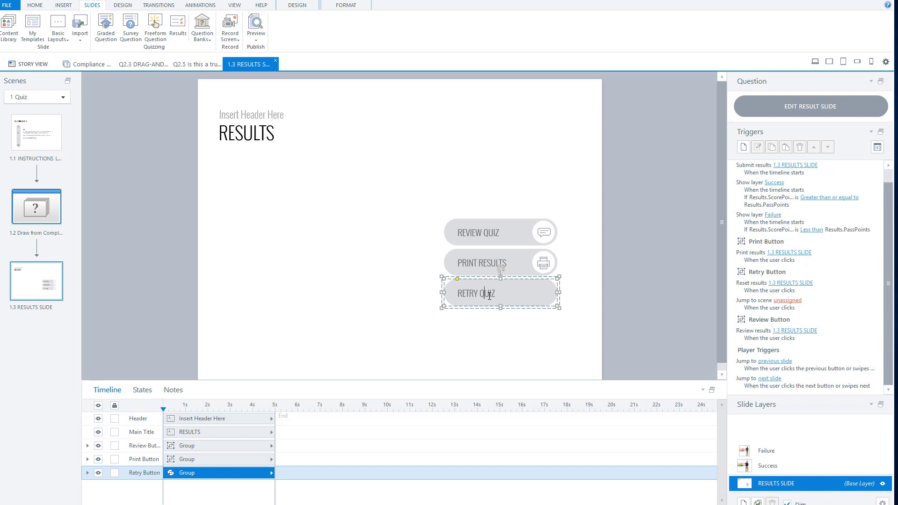
{"action": "left_click", "coordinate": [644, 138]}
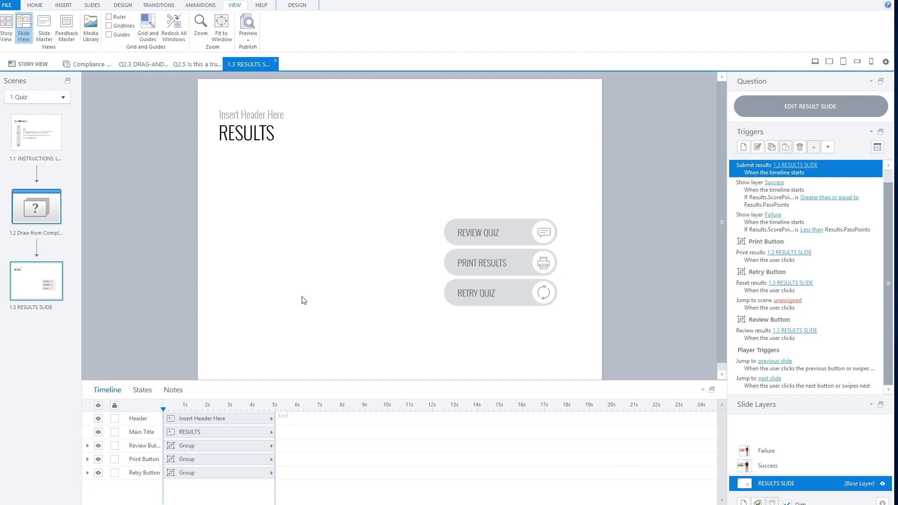
{"action": "left_click", "coordinate": [298, 7]}
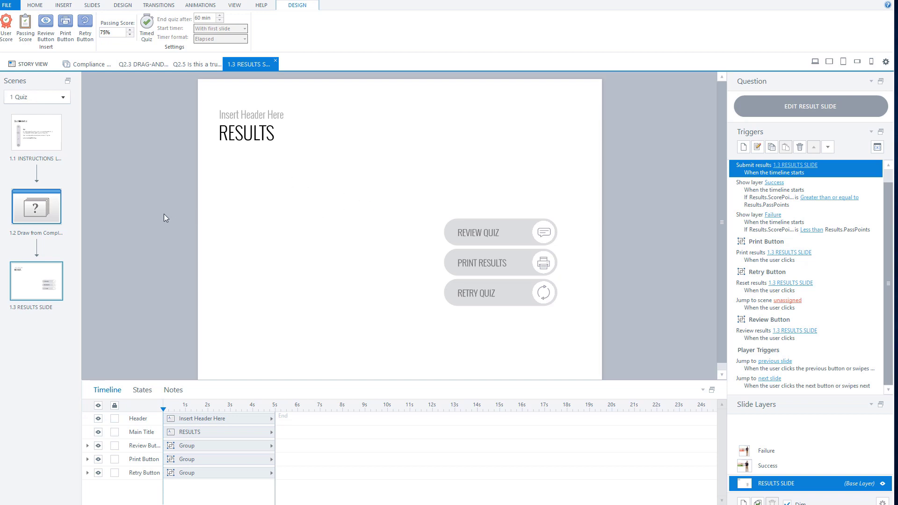
Preview the quiz with F12 and advance past the Quiz Introduction slide
{"action": "key", "text": "F12"}
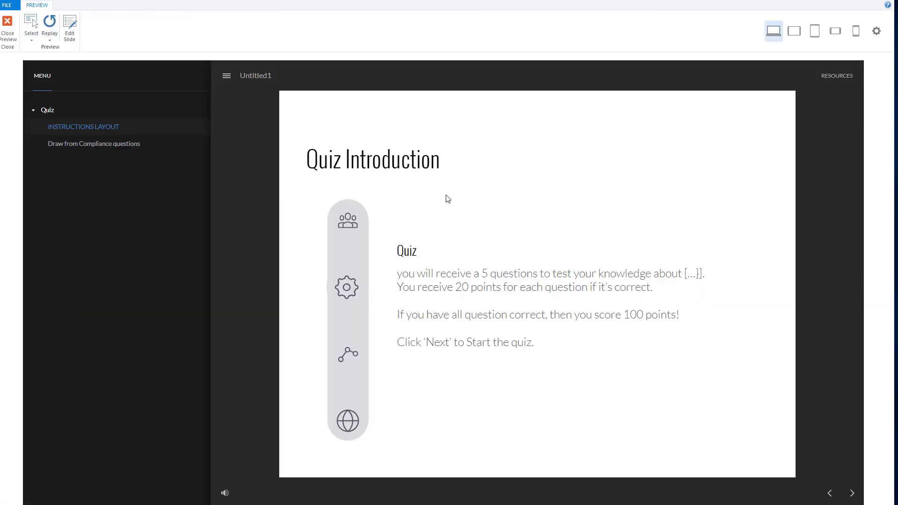
{"action": "left_click", "coordinate": [853, 498]}
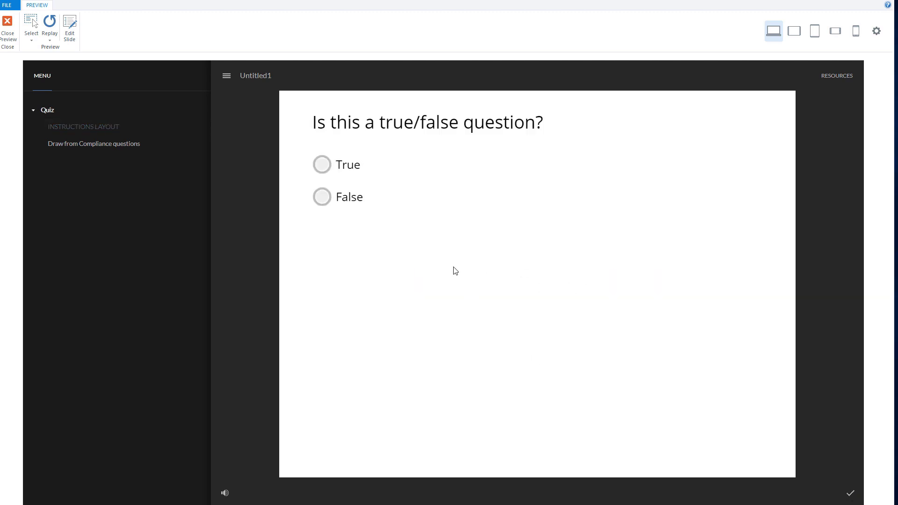
Answer the True/False and drag-and-drop questions in preview, then open slide 1.2's draw settings
{"action": "left_click", "coordinate": [321, 167]}
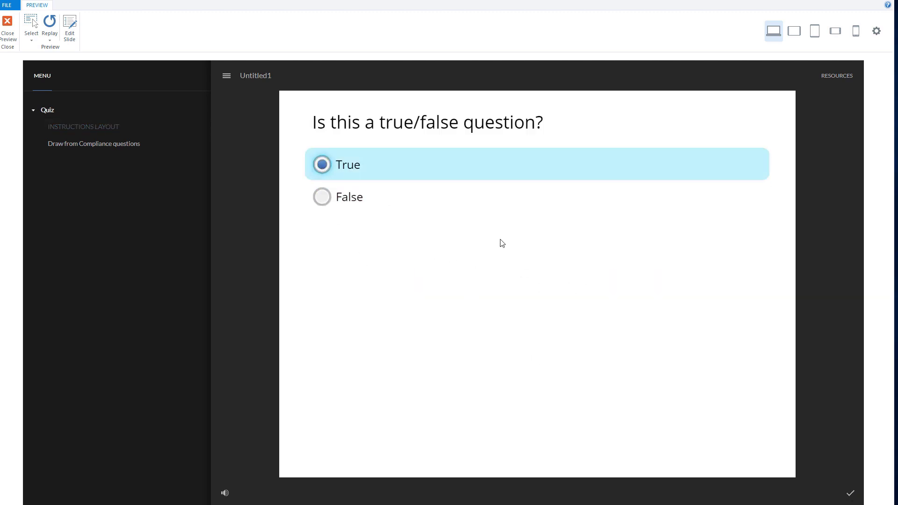
{"action": "left_click", "coordinate": [851, 496]}
{"action": "left_click", "coordinate": [534, 355]}
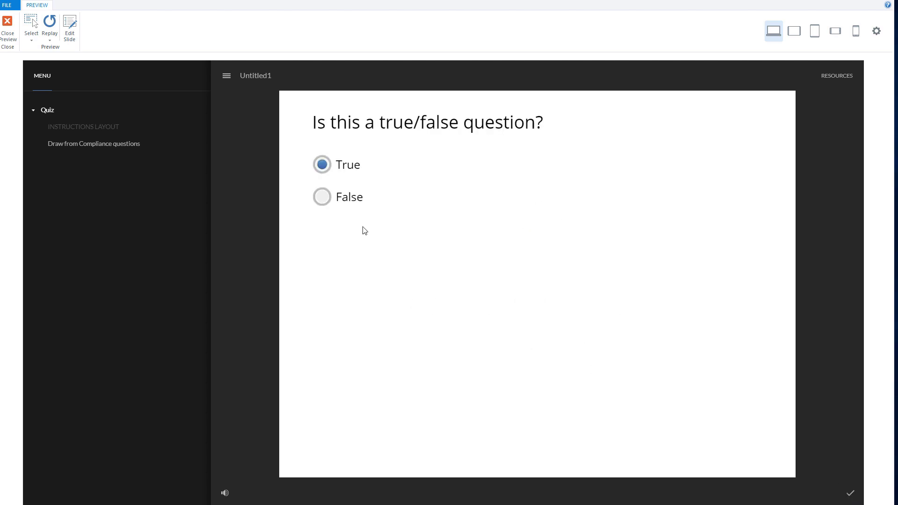
{"action": "left_click_drag", "start_coordinate": [386, 414], "coordinate": [381, 276]}
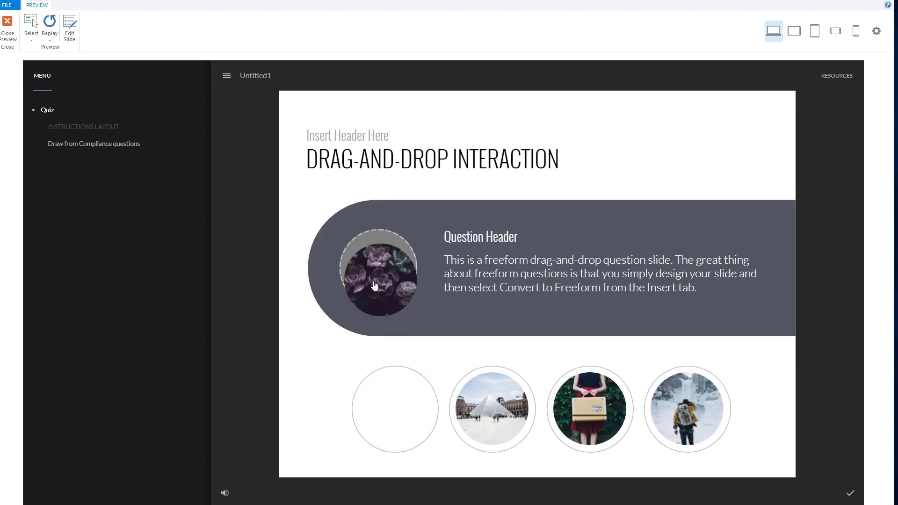
{"action": "left_click", "coordinate": [850, 494]}
{"action": "left_click", "coordinate": [730, 313]}
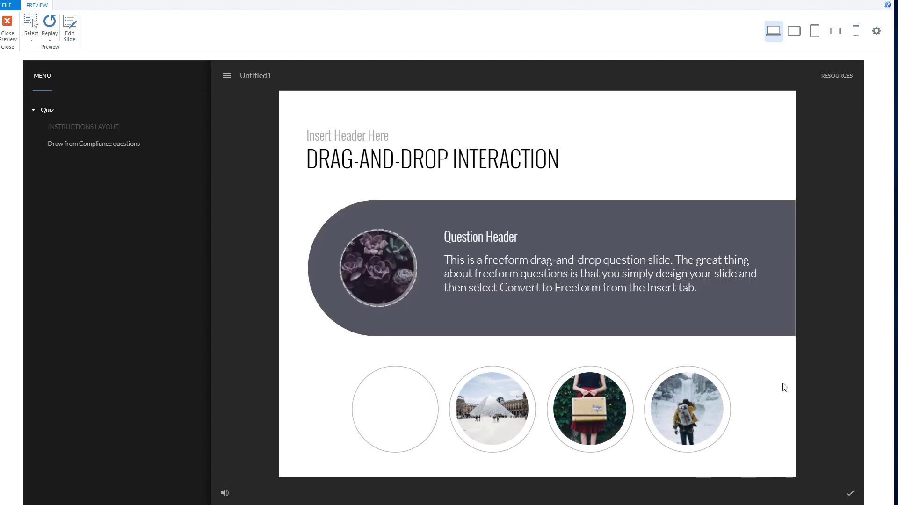
{"action": "left_click", "coordinate": [852, 494]}
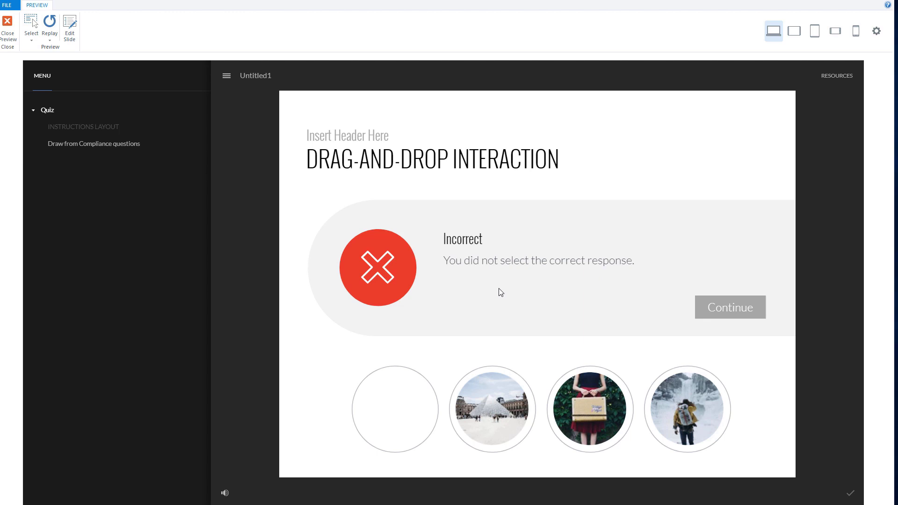
{"action": "key", "text": "Escape"}
{"action": "double_click", "coordinate": [43, 213]}
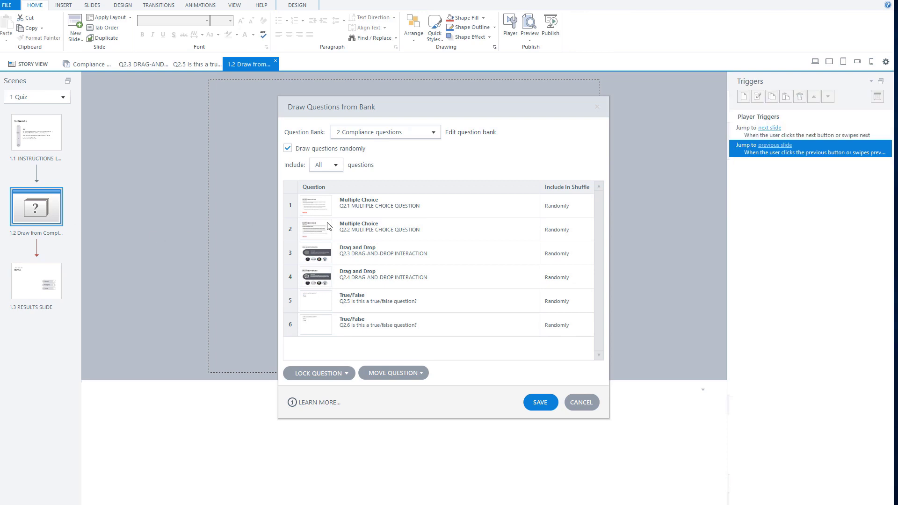
In Form View, set question Q2.1's feedback to None with 1 attempt, then leave that slide
{"action": "double_click", "coordinate": [435, 206]}
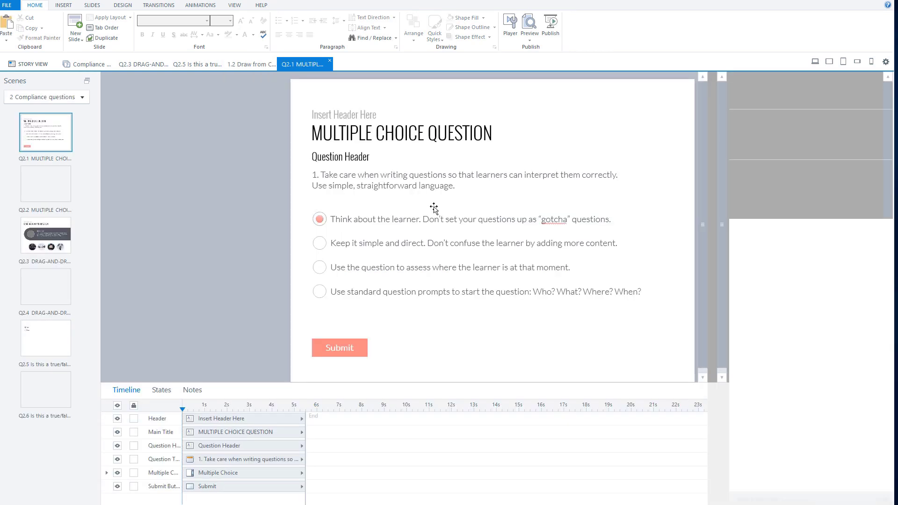
{"action": "left_click", "coordinate": [775, 105]}
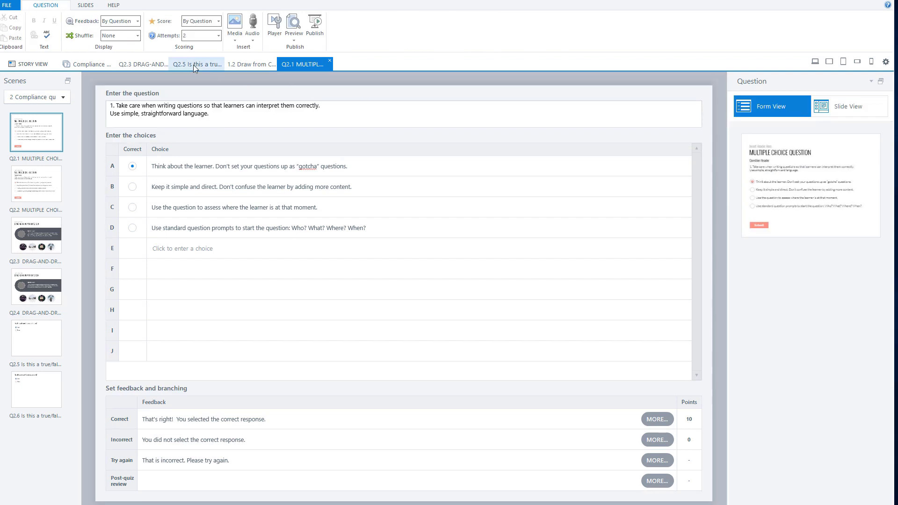
{"action": "left_click", "coordinate": [136, 21]}
{"action": "left_click", "coordinate": [117, 35]}
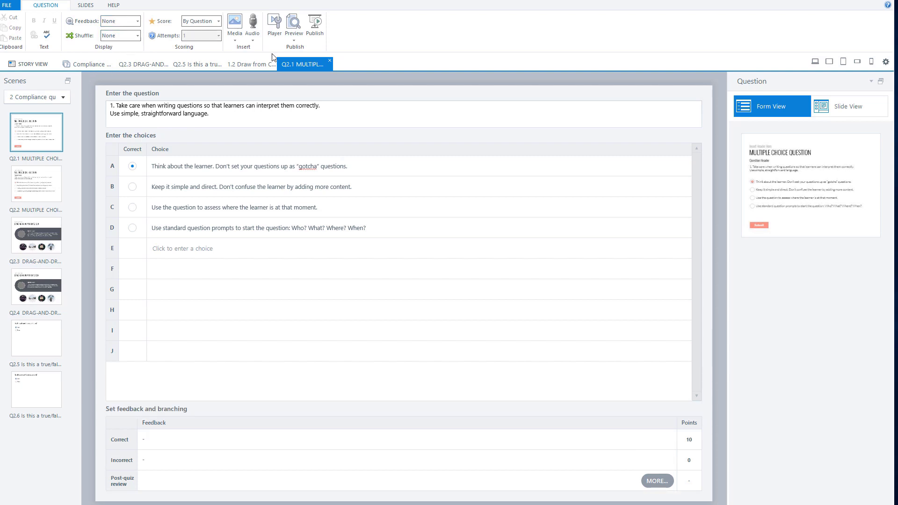
{"action": "left_click", "coordinate": [52, 185]}
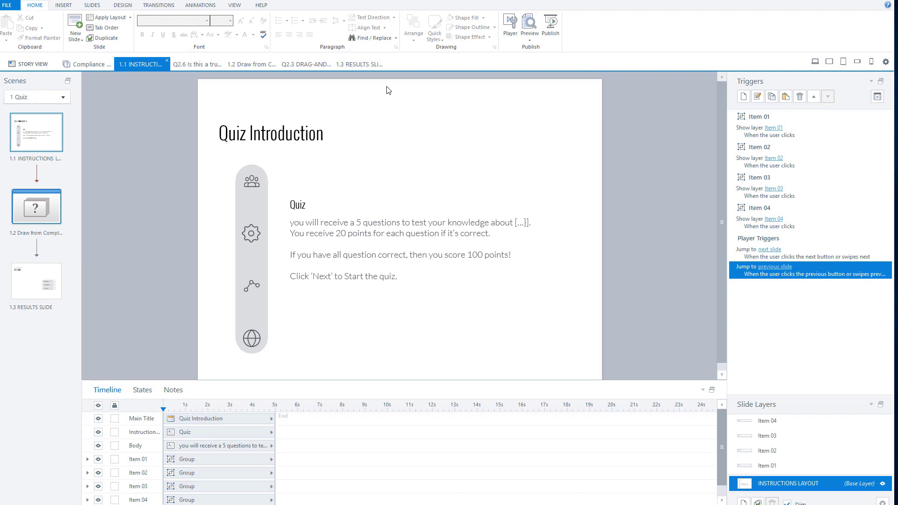
Preview this quiz scene and answer the first true/false question True
{"action": "left_click", "coordinate": [529, 42]}
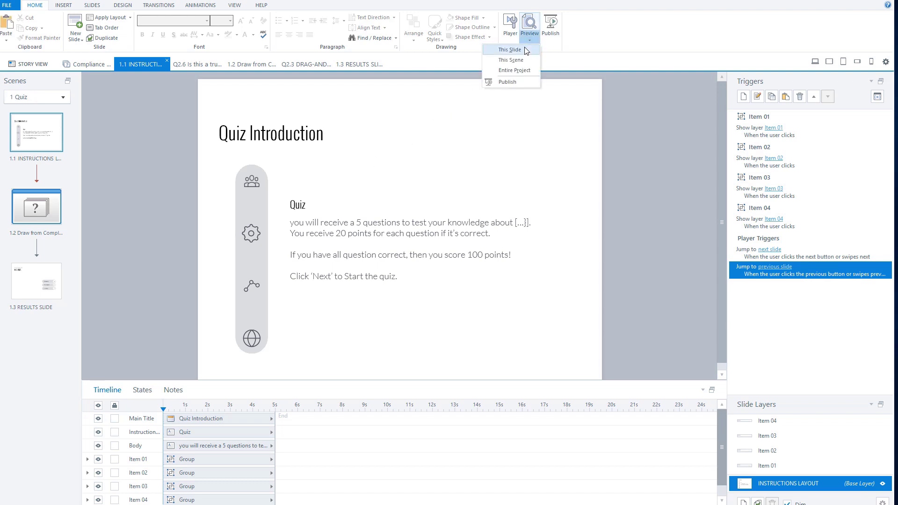
{"action": "left_click", "coordinate": [511, 60]}
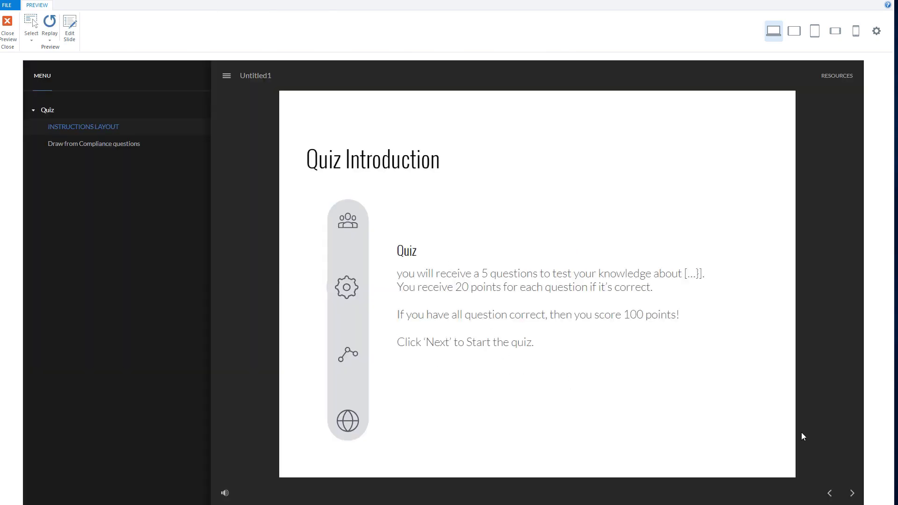
{"action": "left_click", "coordinate": [852, 494]}
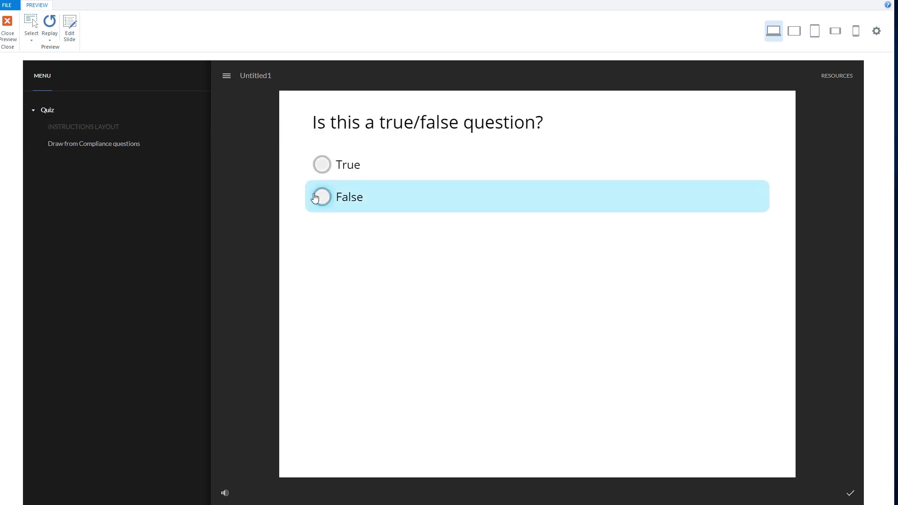
{"action": "left_click", "coordinate": [323, 166]}
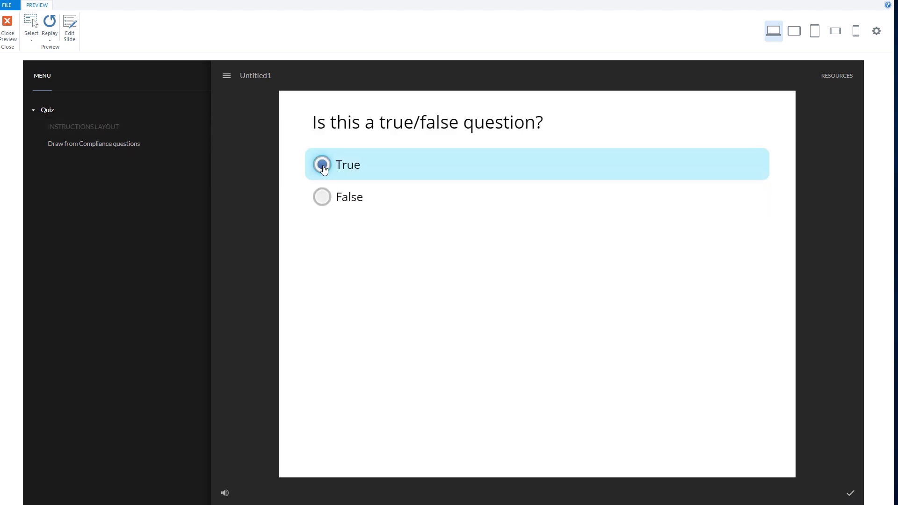
{"action": "left_click", "coordinate": [851, 495]}
Answer the remaining drag-and-drop, true/false and multiple-choice questions until Results shows 50% against 75%
{"action": "left_click_drag", "start_coordinate": [484, 402], "coordinate": [379, 268]}
{"action": "left_click", "coordinate": [850, 493]}
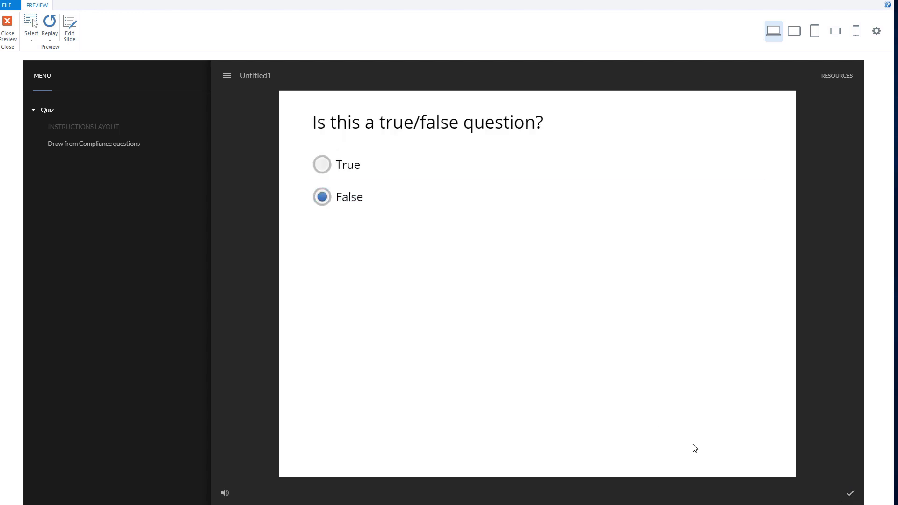
{"action": "left_click", "coordinate": [849, 495]}
{"action": "left_click", "coordinate": [316, 269]}
{"action": "left_click", "coordinate": [348, 428]}
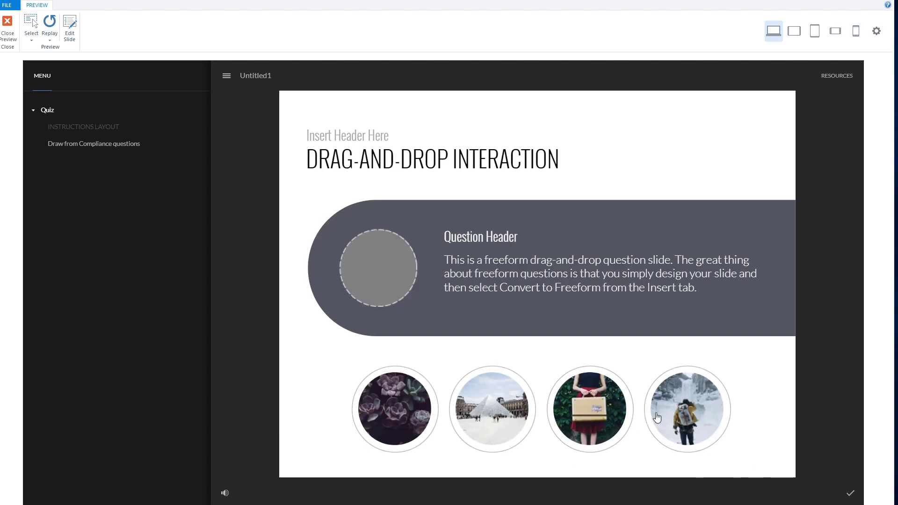
{"action": "left_click_drag", "start_coordinate": [677, 411], "coordinate": [320, 275]}
{"action": "left_click", "coordinate": [852, 495]}
{"action": "left_click", "coordinate": [852, 493]}
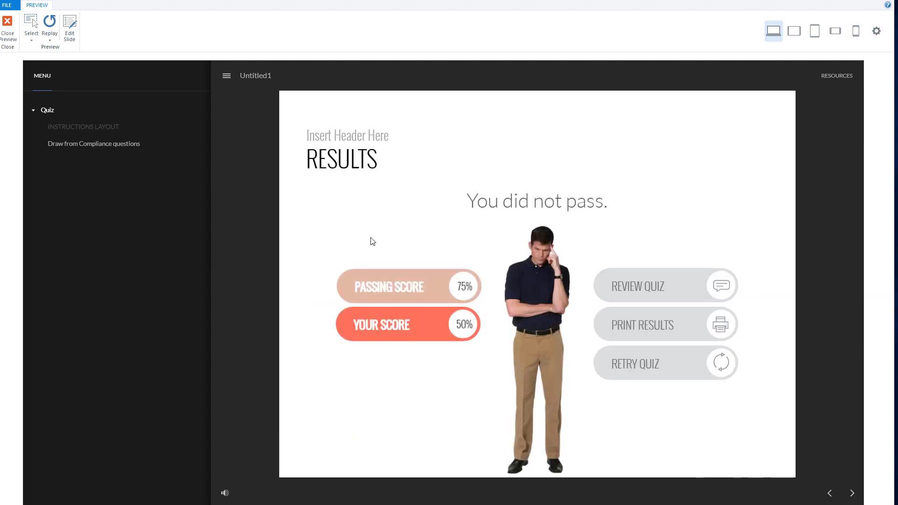